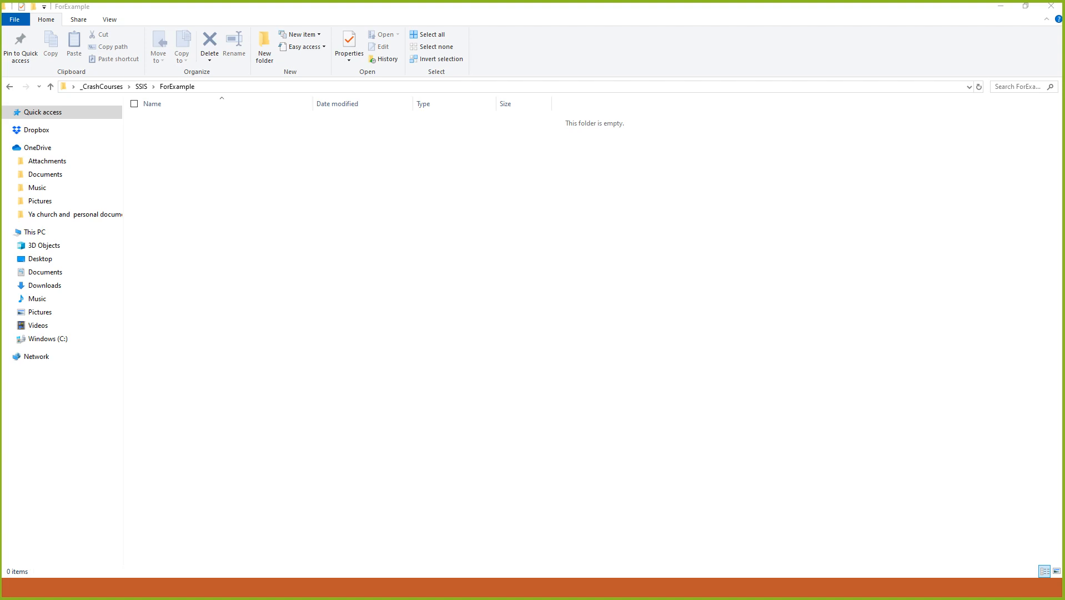
Copy the full path of the ForExample folder and switch to the ForLoopExample project in Visual Studio.
click(245, 200)
click(261, 87)
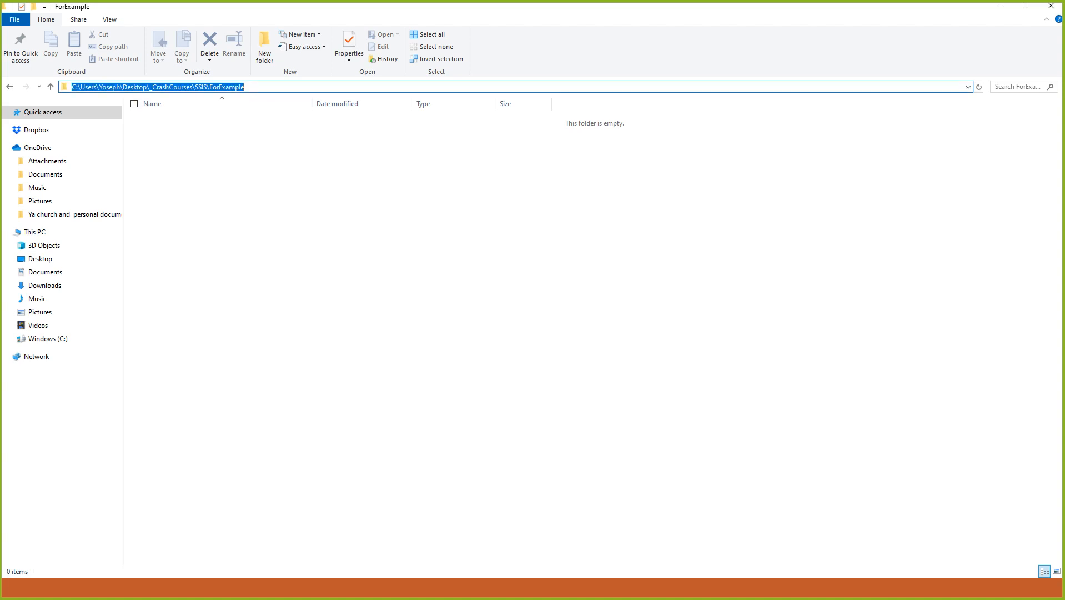
key(alt+Tab)
key(alt+Tab)
key(alt+Tab)
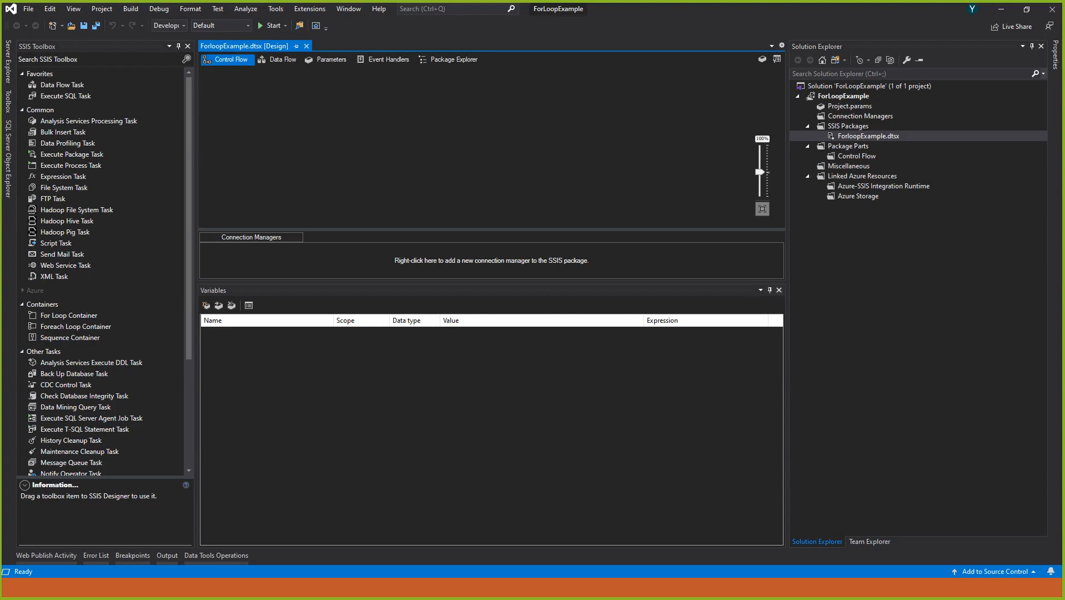
Close the Variables pane and reopen it for the ForloopExample.dtsx package.
click(779, 289)
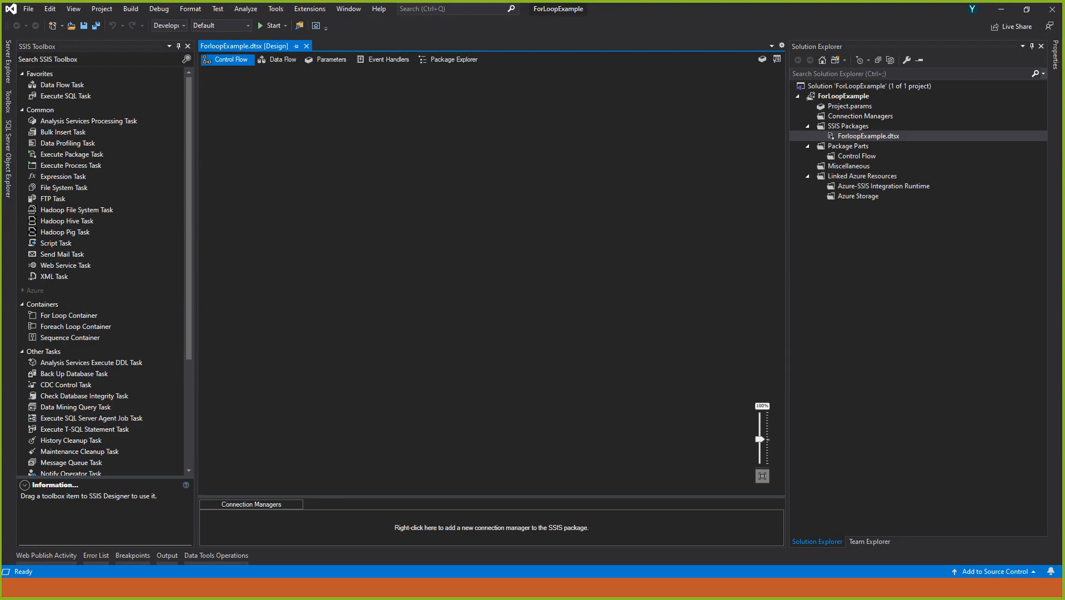
right_click(325, 175)
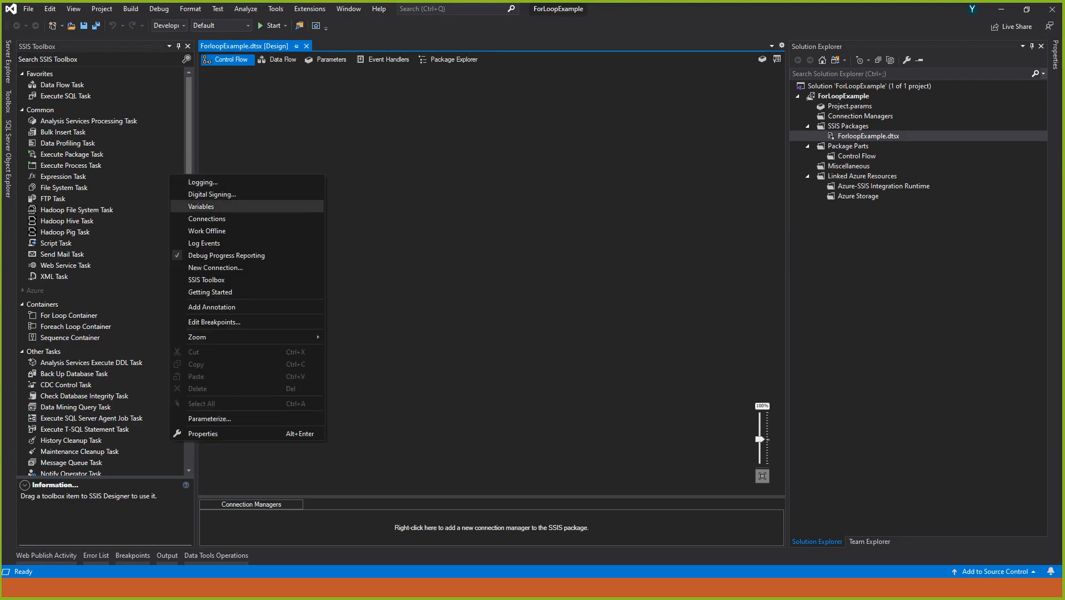
click(201, 206)
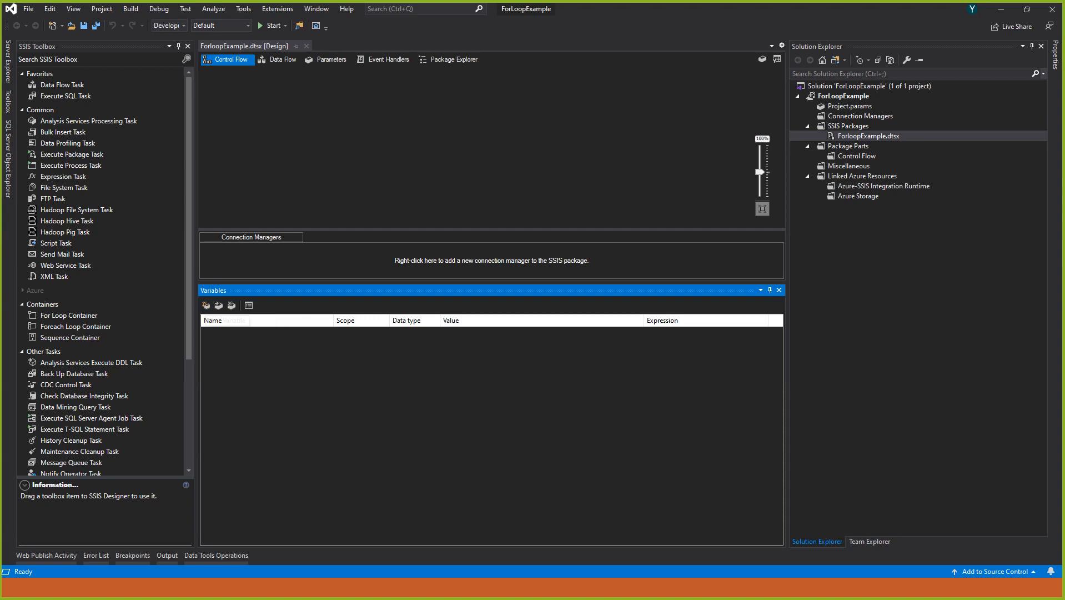
Add four new package-scope variables to the ForloopExample.dtsx package.
click(206, 305)
click(206, 305)
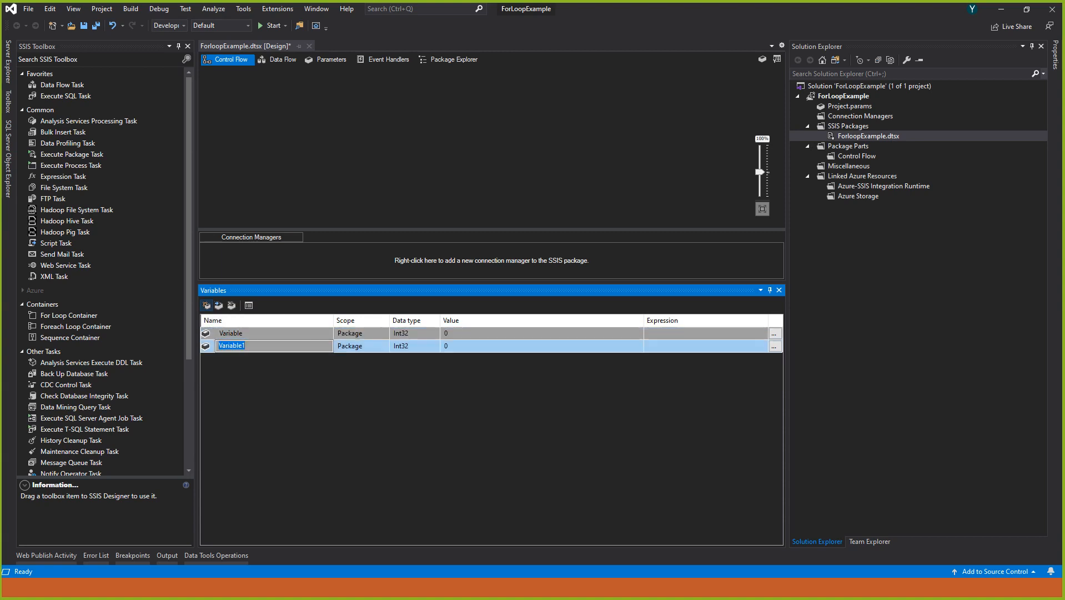
click(206, 305)
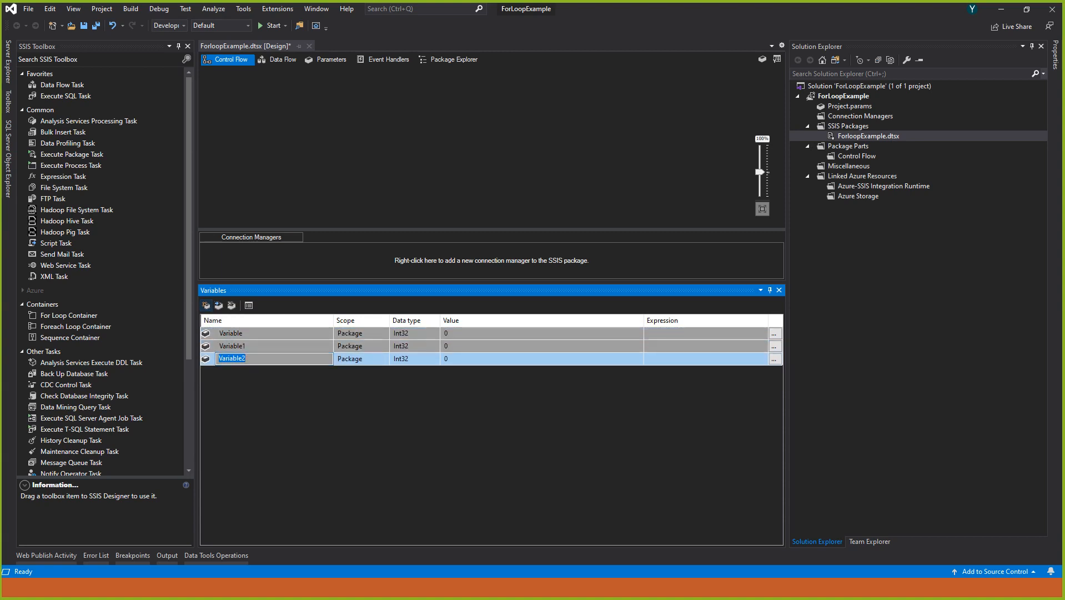
click(219, 306)
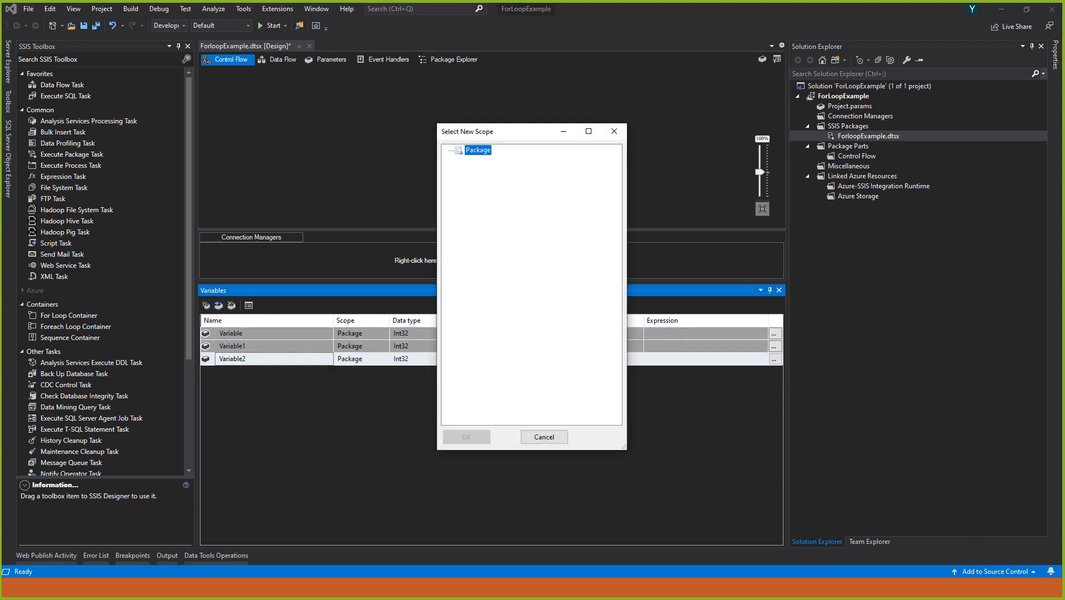
click(614, 132)
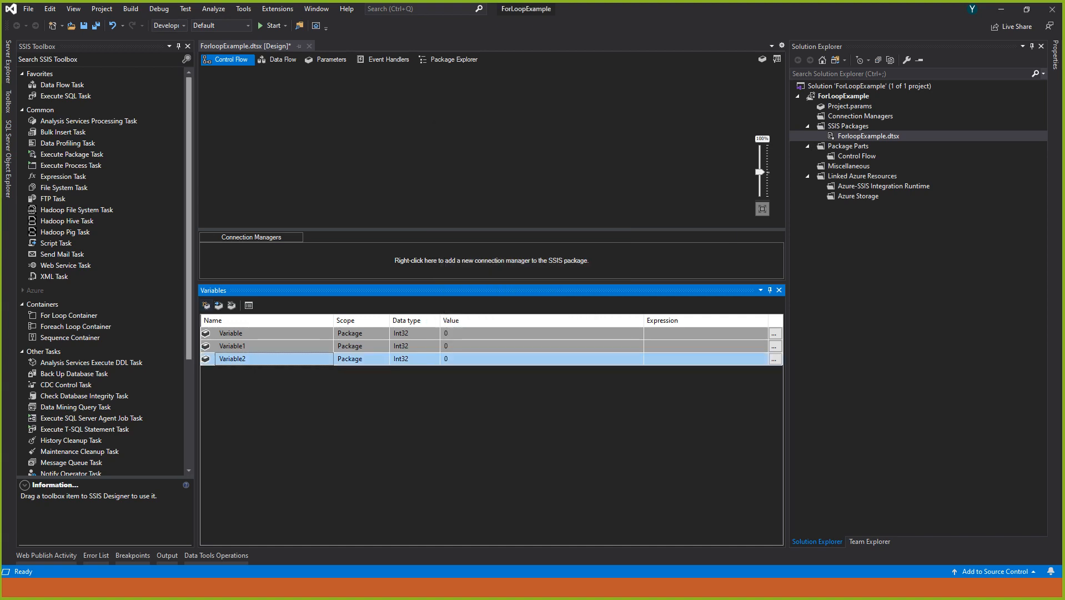
click(206, 305)
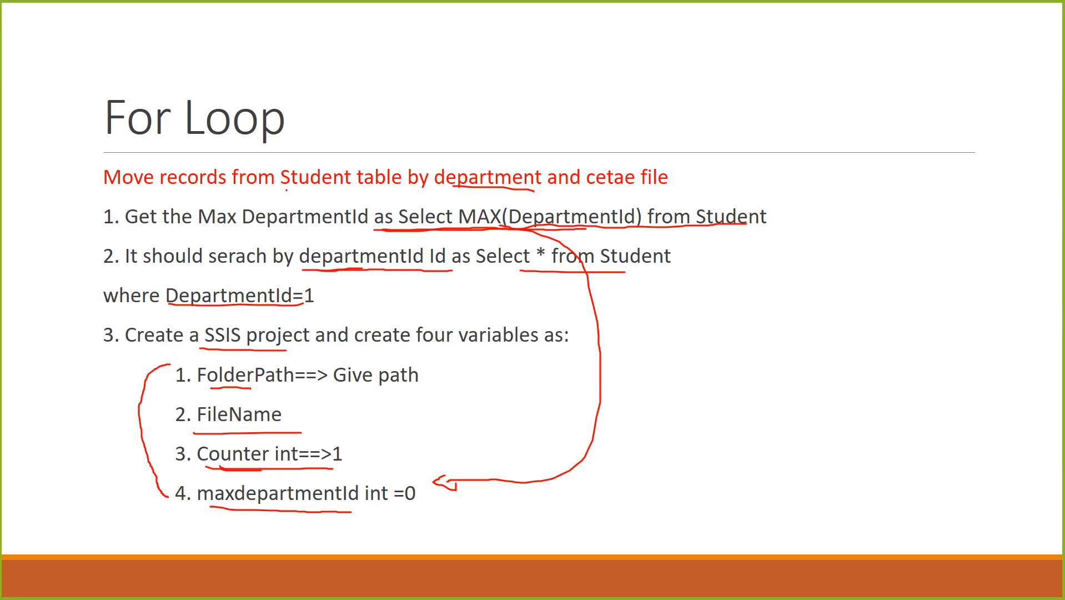
Rename the first variable as folderpath and set its data type to String.
drag(208, 384, 276, 382)
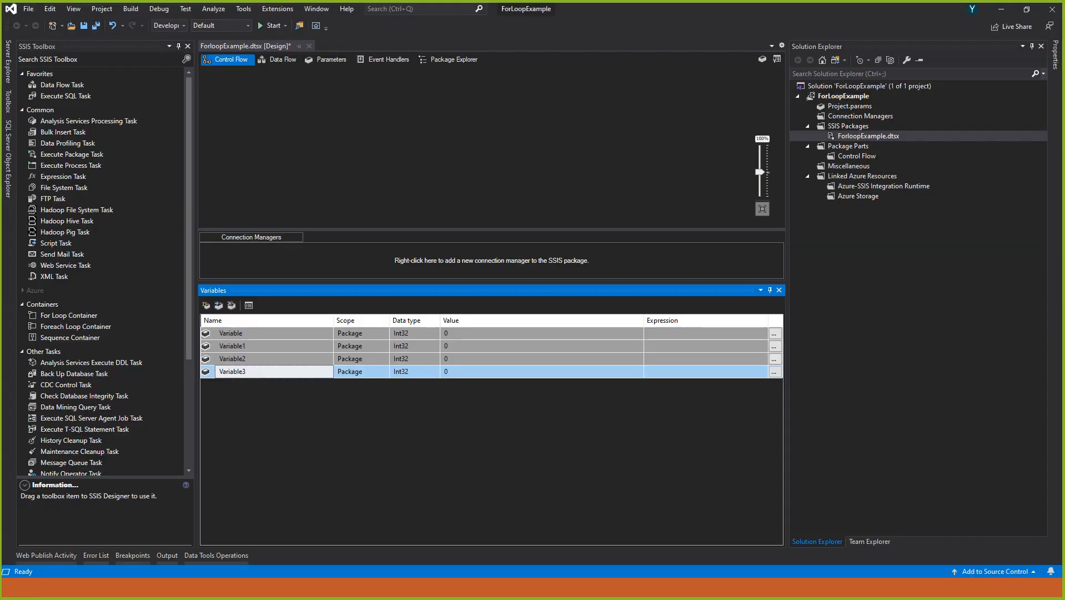
click(242, 333)
key(ctrl+a)
text(folderpath)
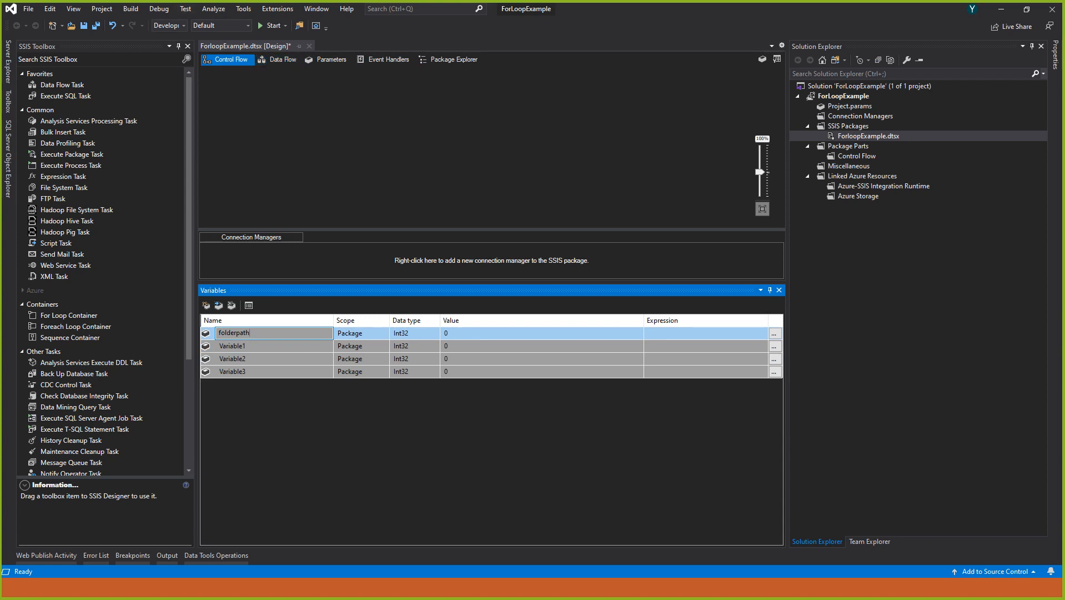
click(410, 333)
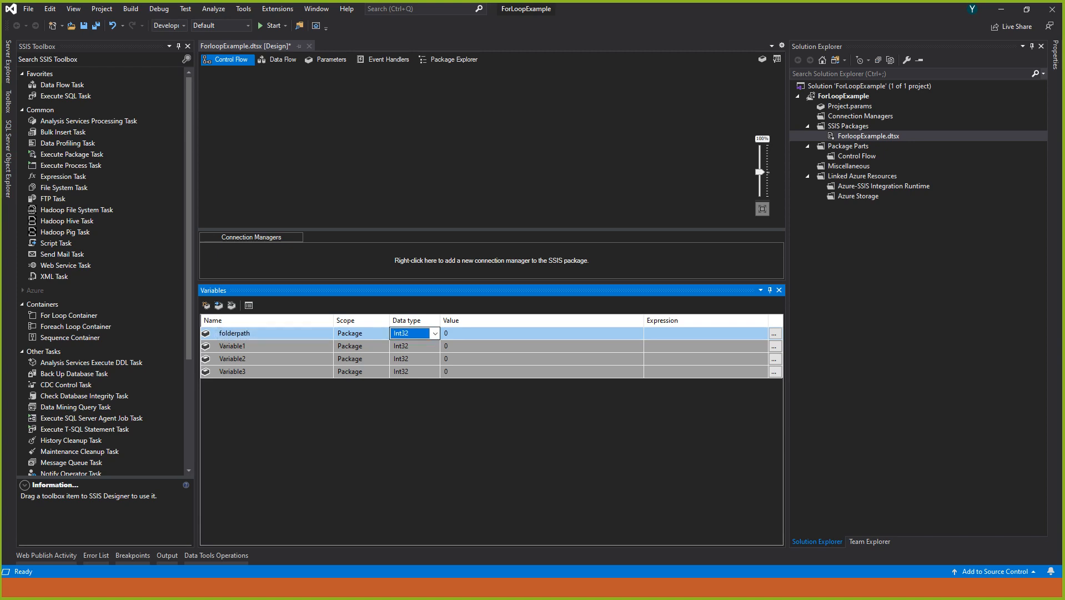
click(436, 333)
key(Down)
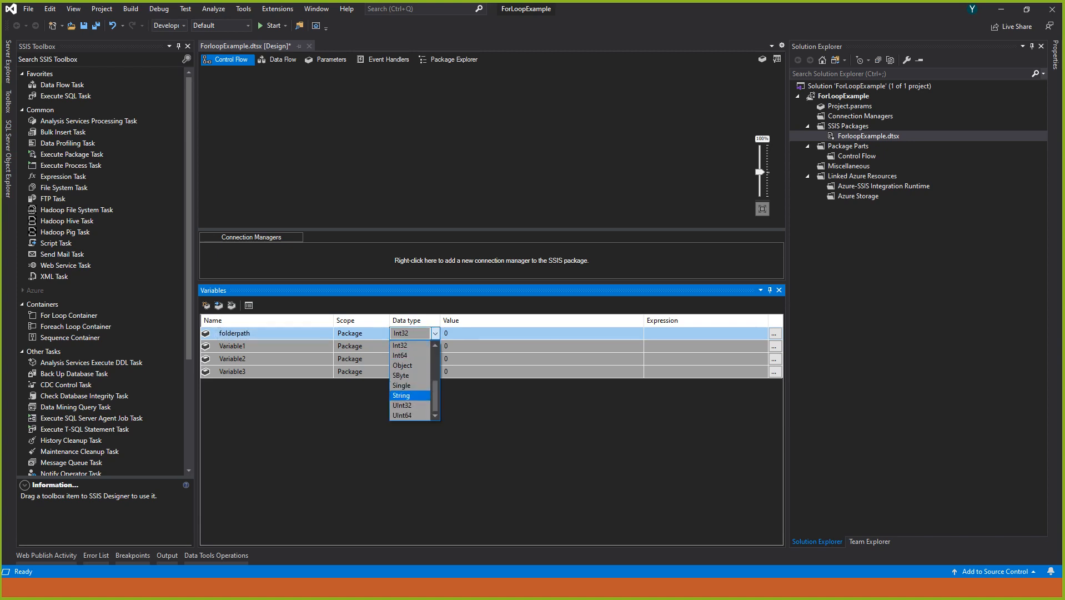
key(Return)
Set the folderpath variable's value to the copied full path of the ForExample folder.
click(250, 346)
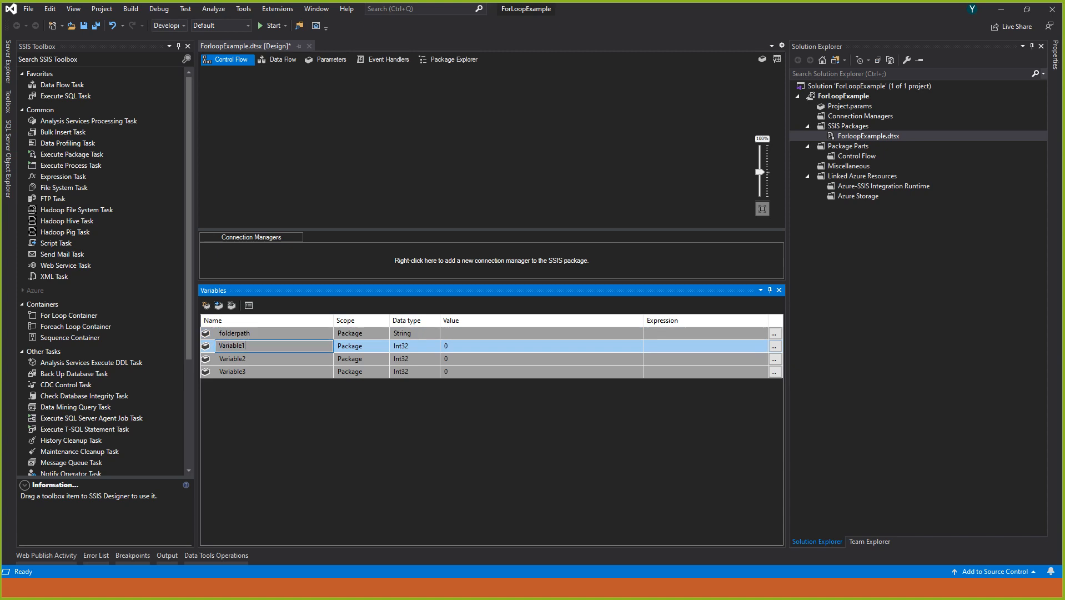
click(542, 333)
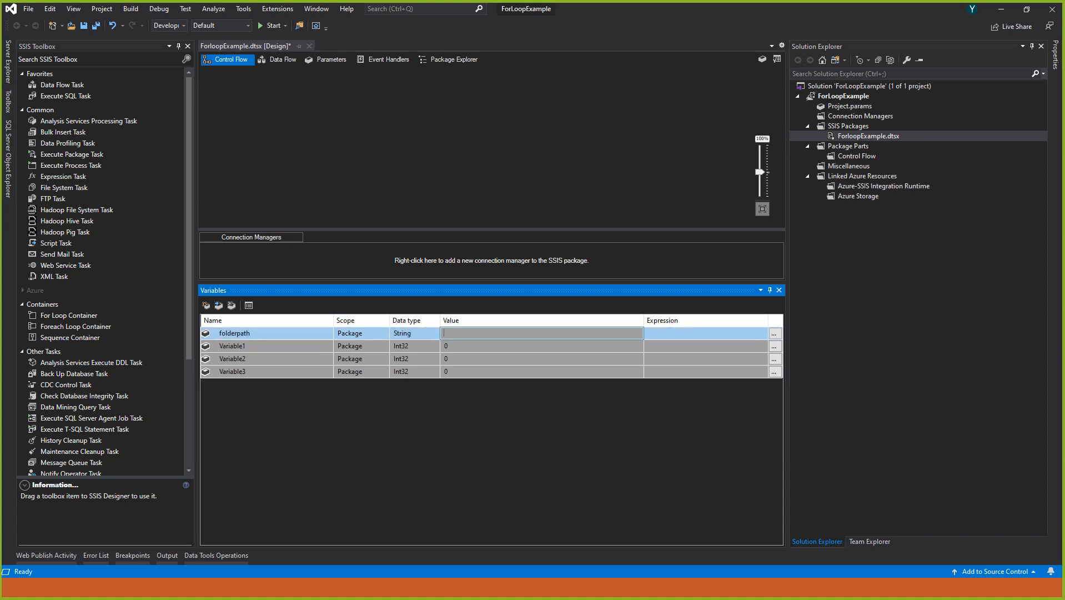
text(C:\Users\Yoseph\Desktop\_CrashCourses\SSIS\ForExample)
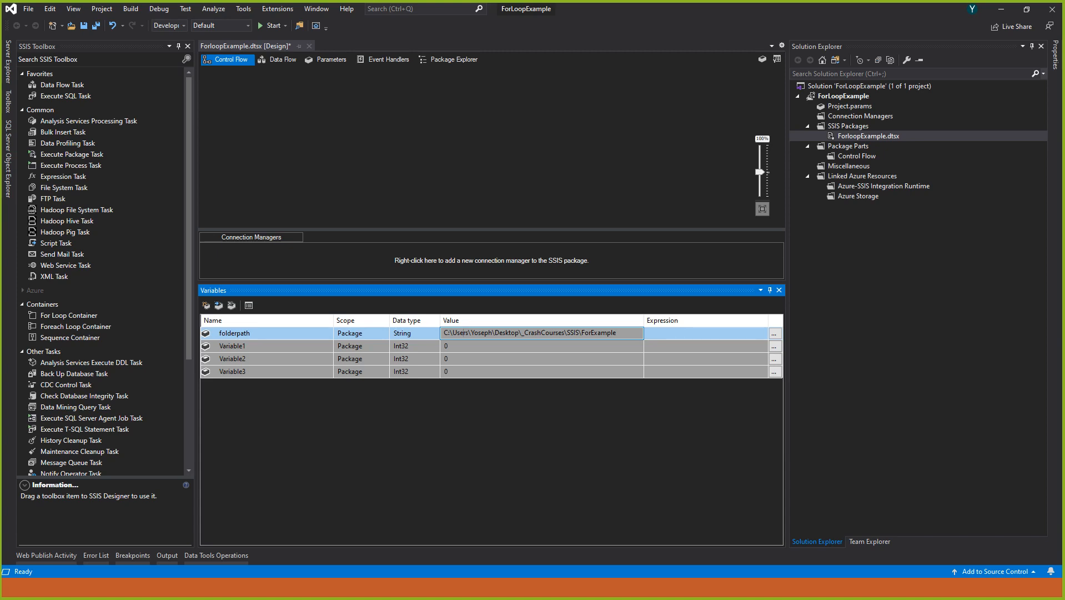
Rename the second variable as filename and set its data type to String.
click(245, 346)
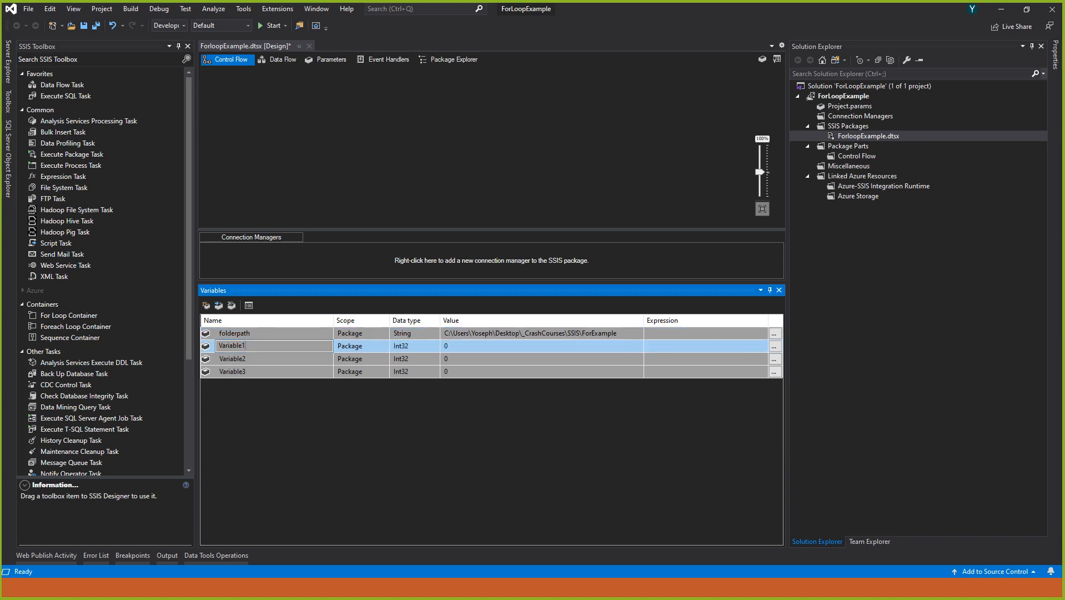
double_click(228, 345)
text(filepa)
text(th)
key(BackSpace)
key(BackSpace)
text(name)
click(413, 346)
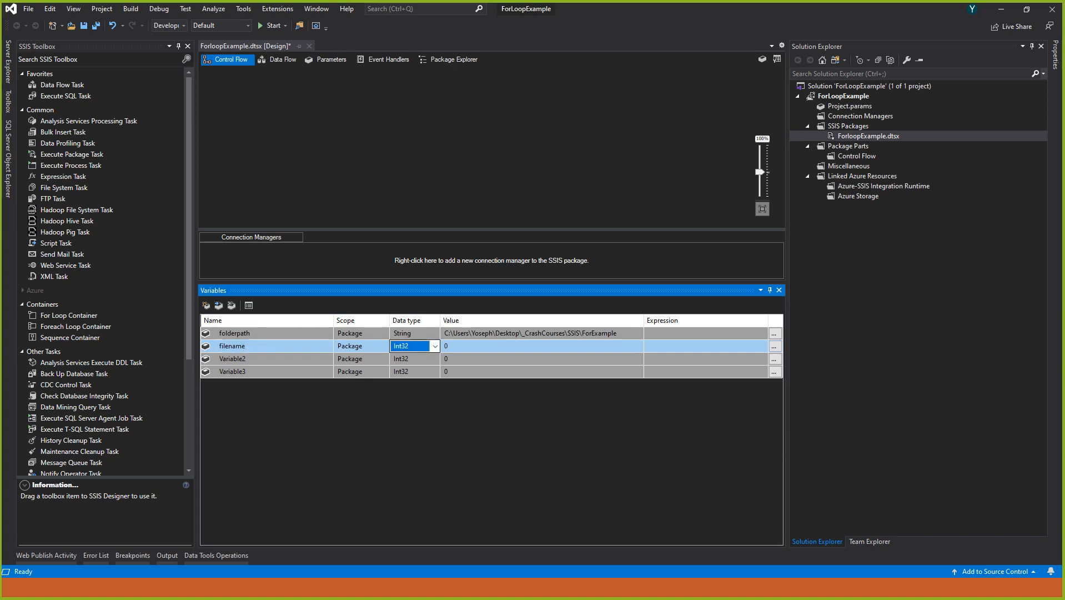
click(436, 346)
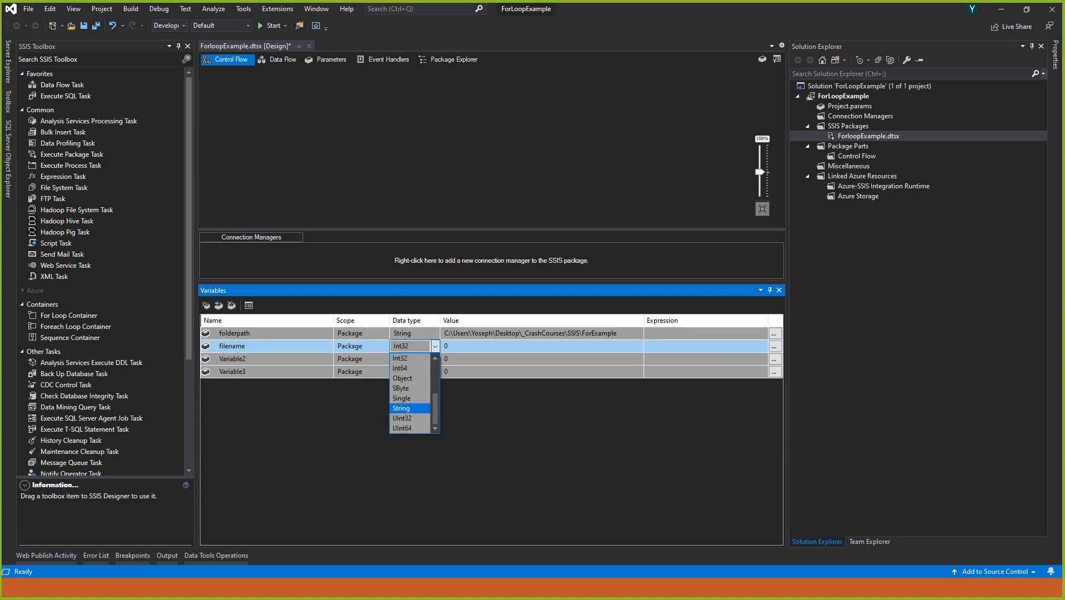
click(401, 408)
Rename the third variable as counter, leaving its data type as Int32.
click(243, 358)
double_click(243, 358)
text(counter)
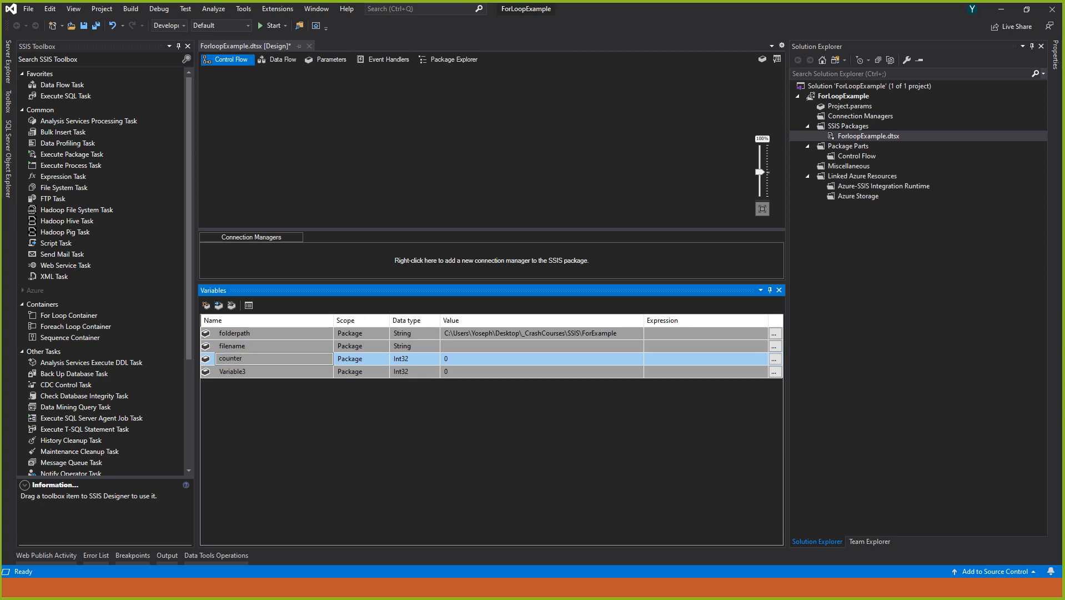
key(Tab)
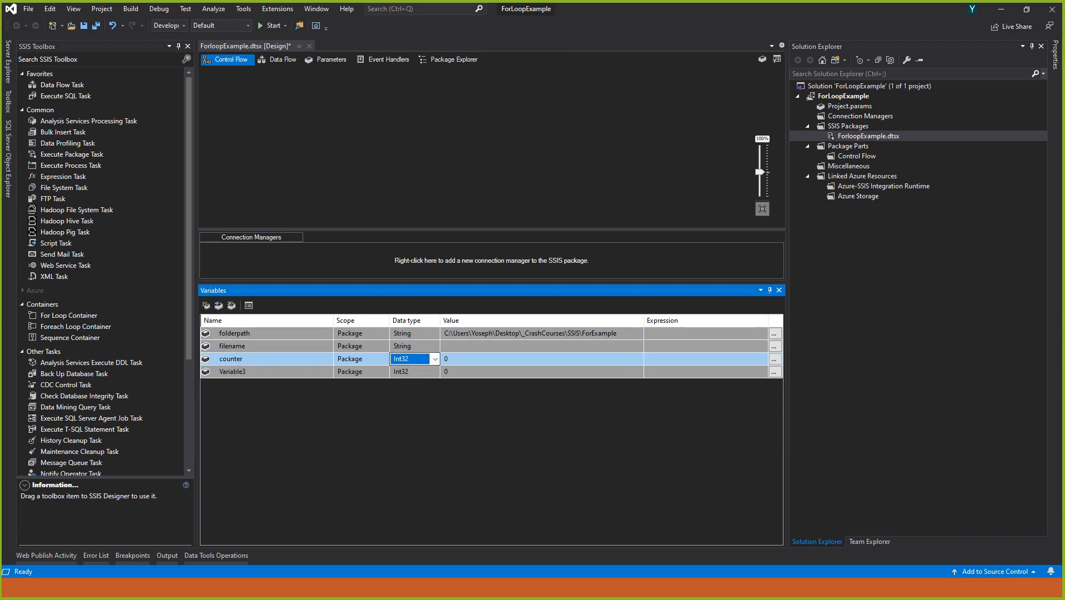
Rename the fourth variable as maxdepartmentId and set the counter variable's value to 1.
click(231, 370)
double_click(230, 371)
text(maxdepartmentId)
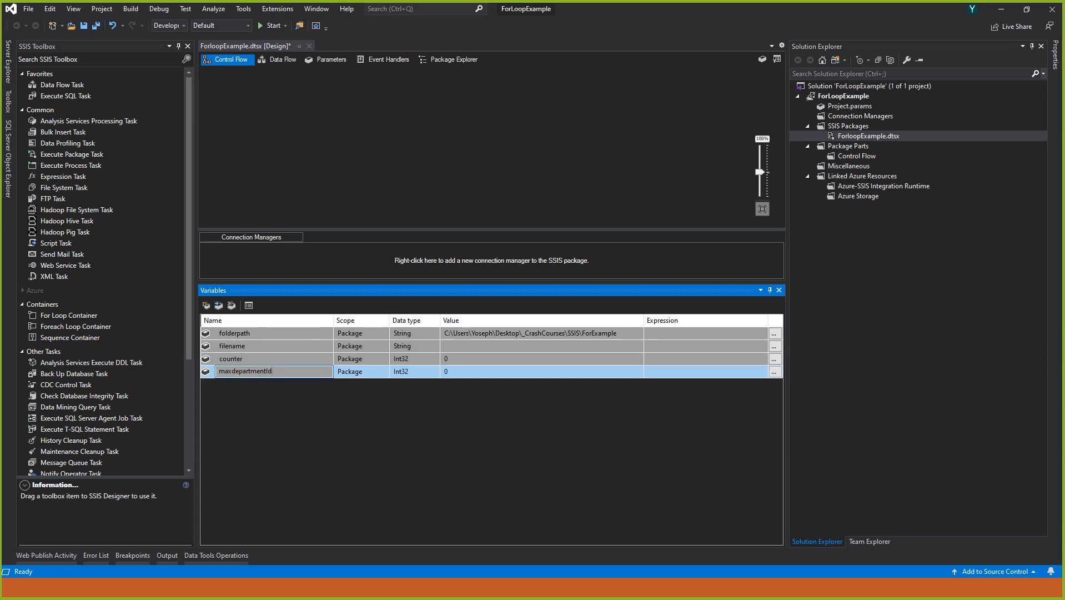
key(Tab)
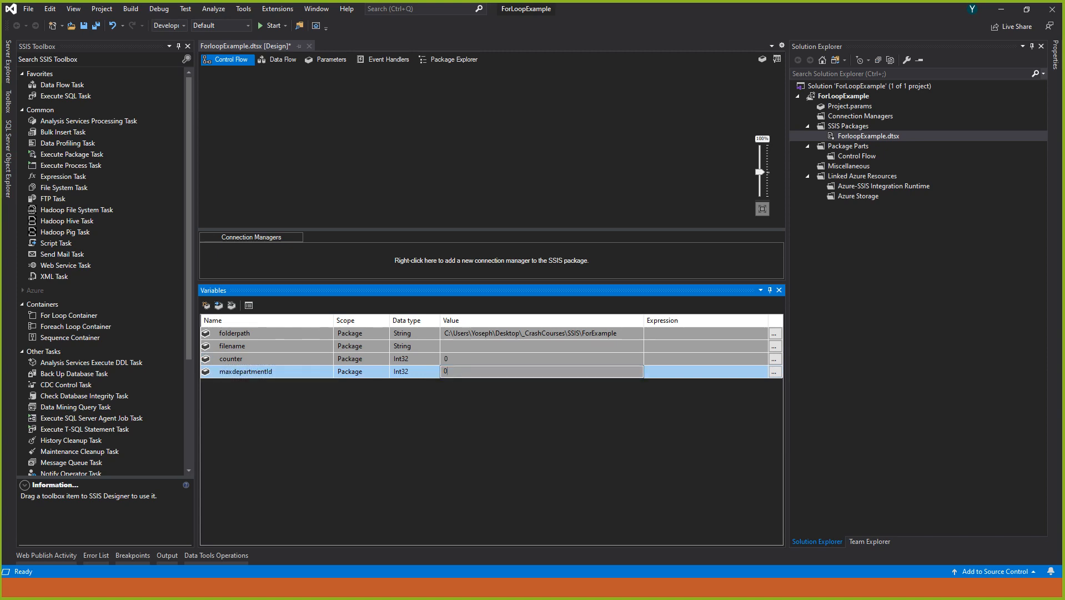
click(447, 358)
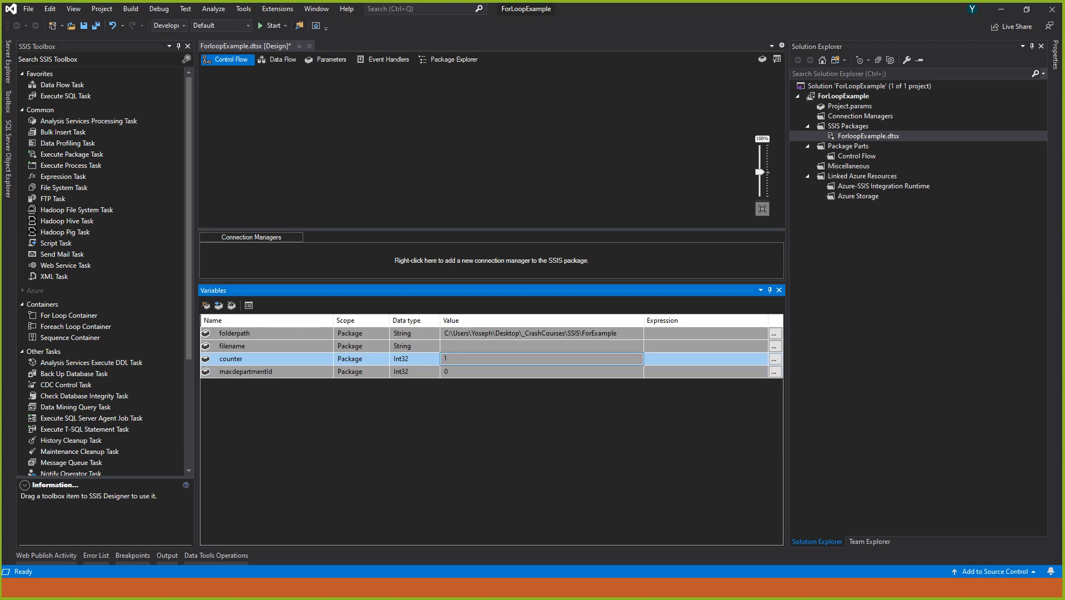
key(alt+Tab)
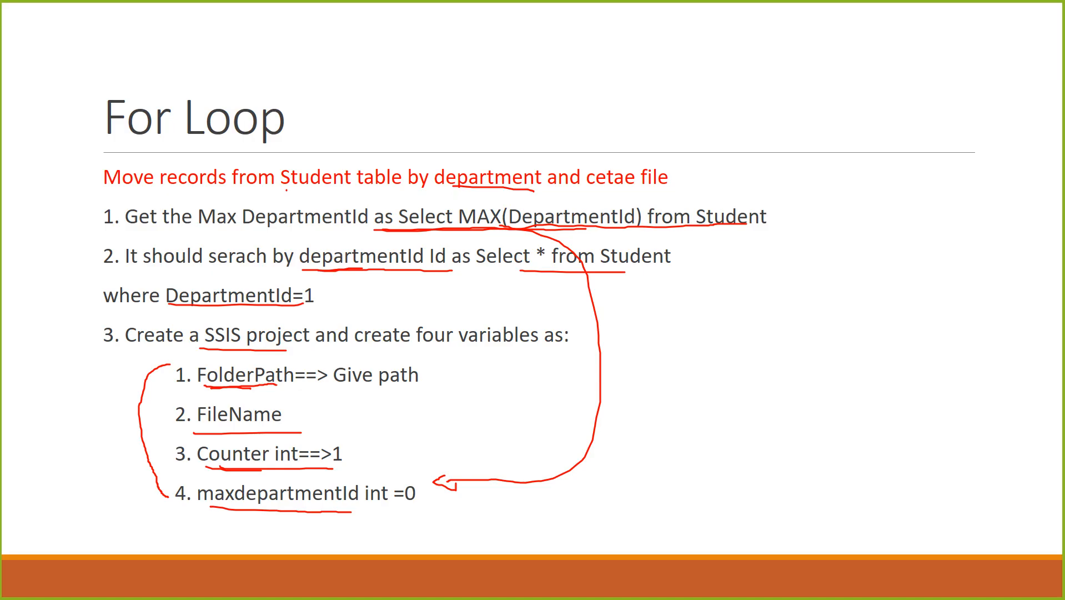
drag(426, 368, 496, 362)
drag(288, 412, 361, 397)
drag(345, 447, 387, 429)
mouse_move(417, 467)
mouse_down()
mouse_move(417, 490)
mouse_move(449, 447)
mouse_up()
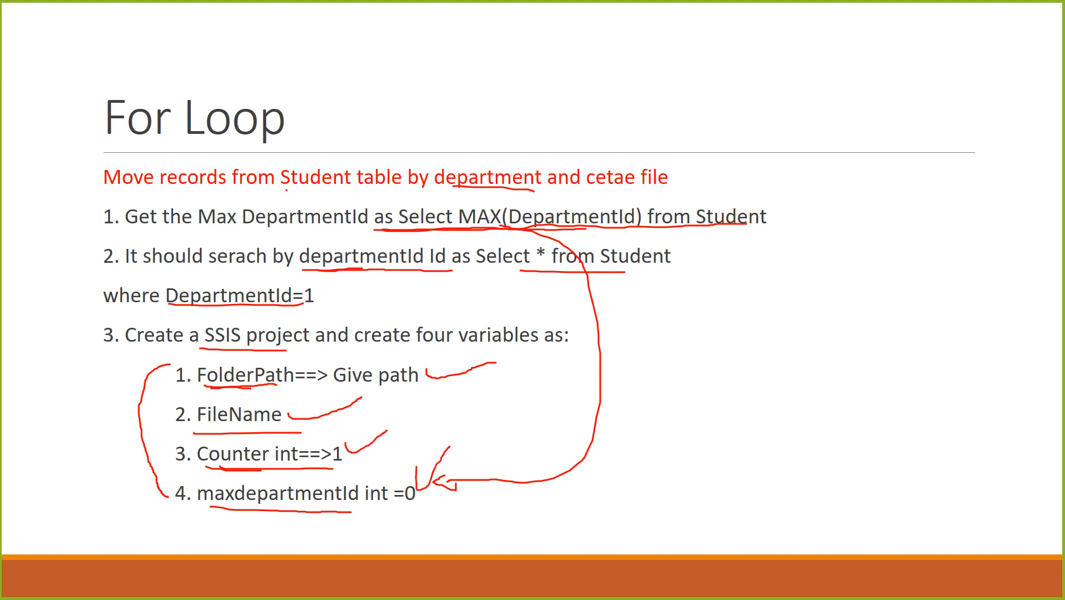
key(alt+Tab)
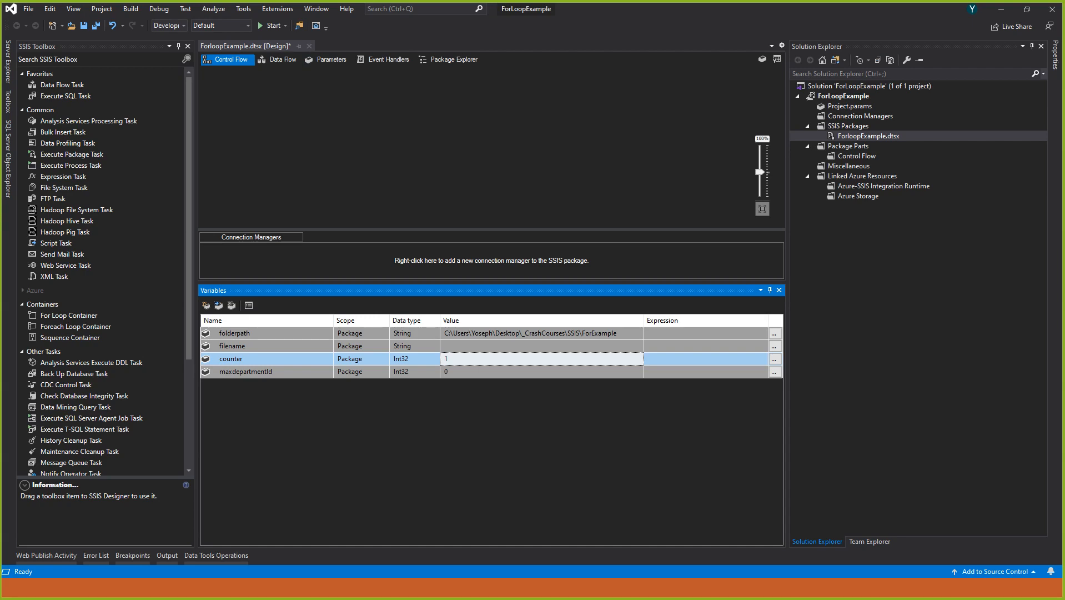
key(alt+Tab)
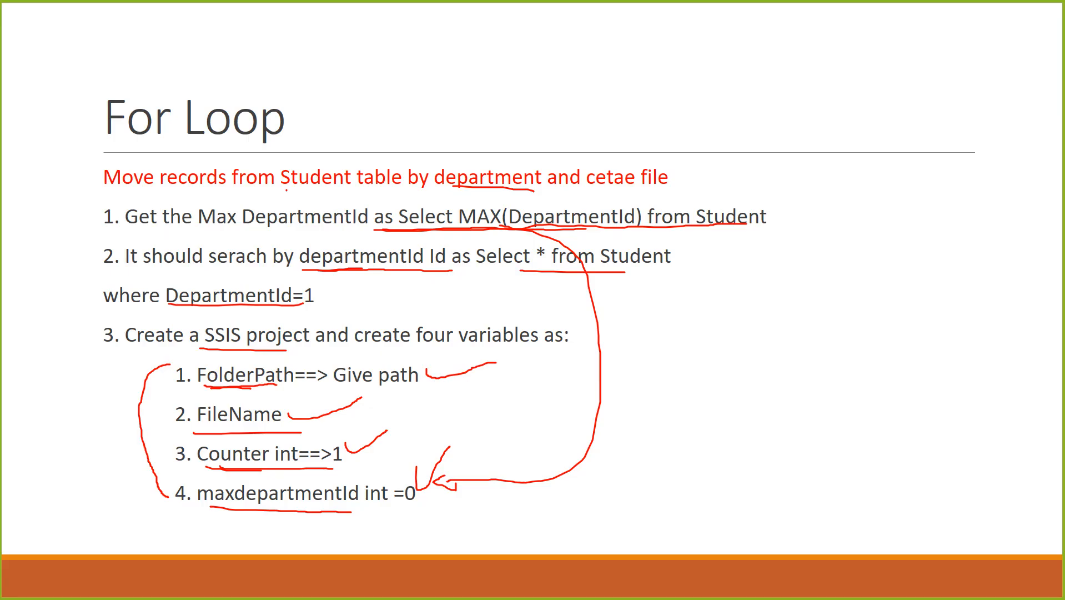
key(Right)
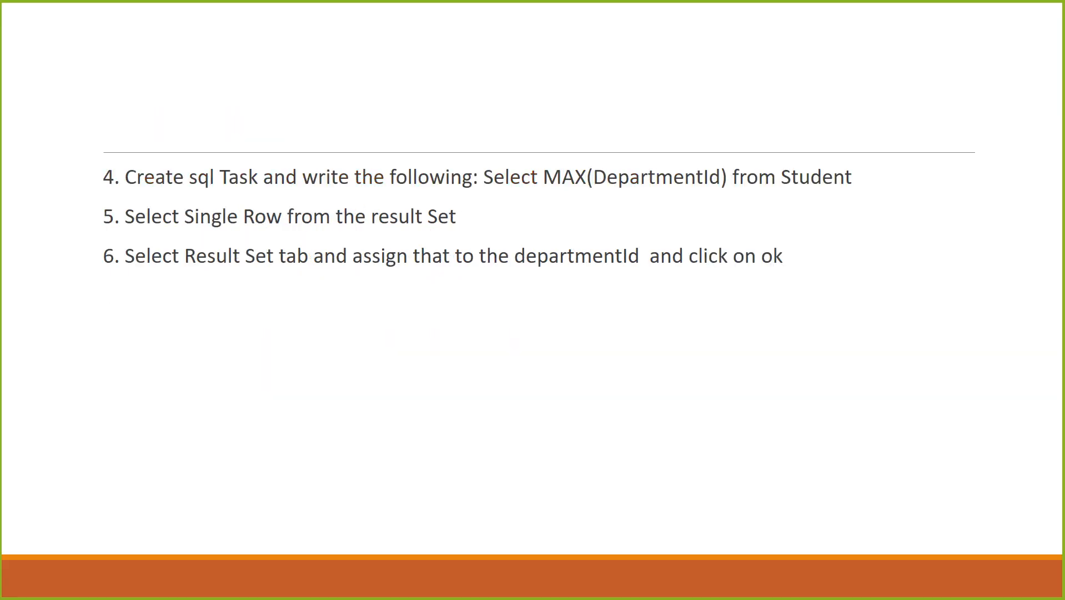
drag(138, 192, 303, 199)
drag(496, 185, 821, 188)
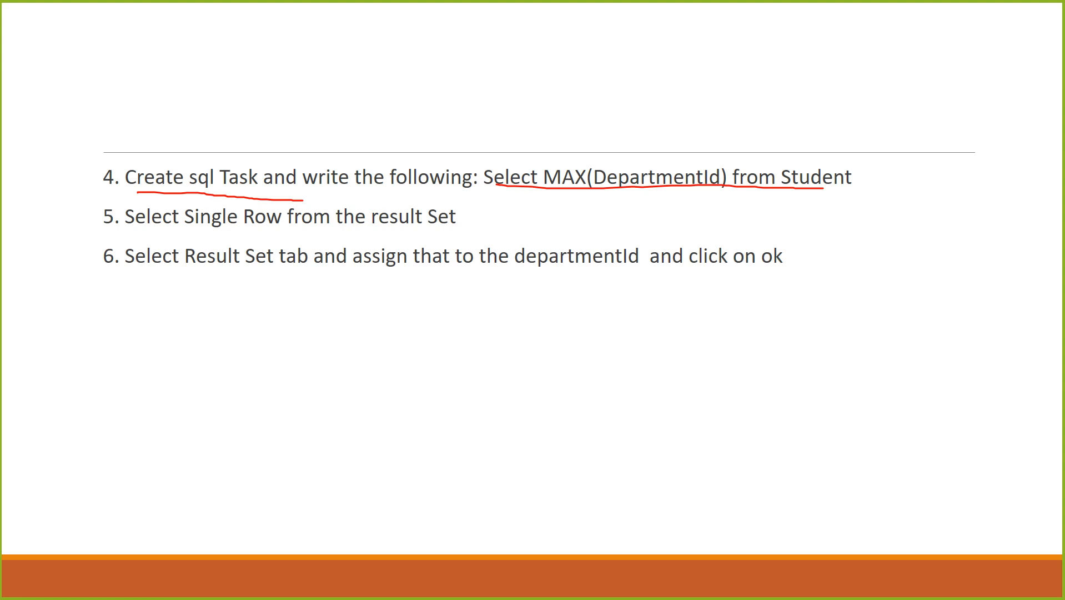
Switch back to Visual Studio and add an Execute SQL Task to the package's control flow.
key(alt+Tab)
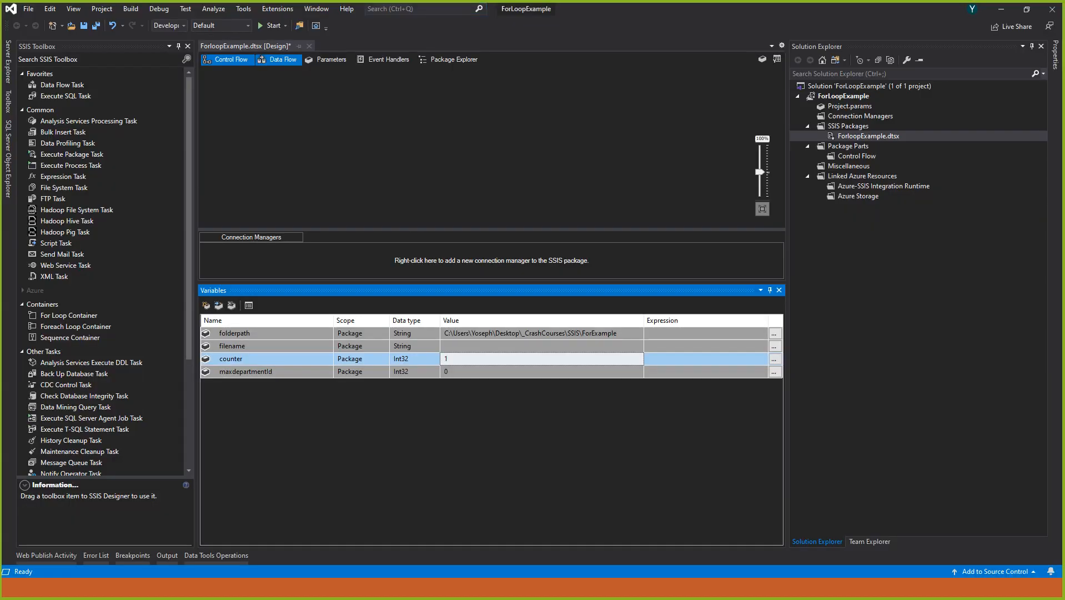
click(66, 96)
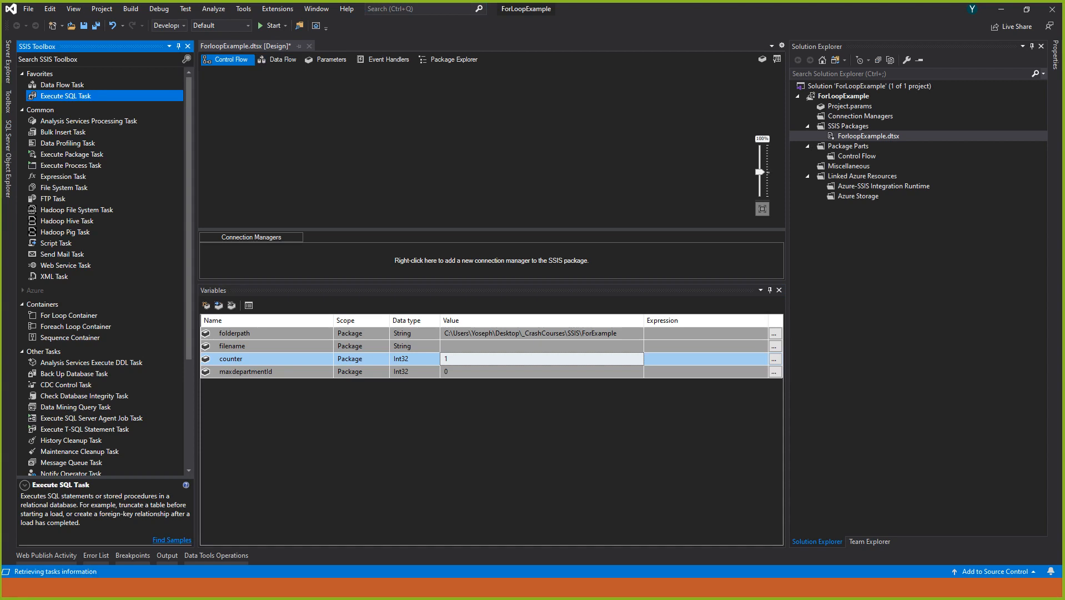
drag(65, 96, 317, 101)
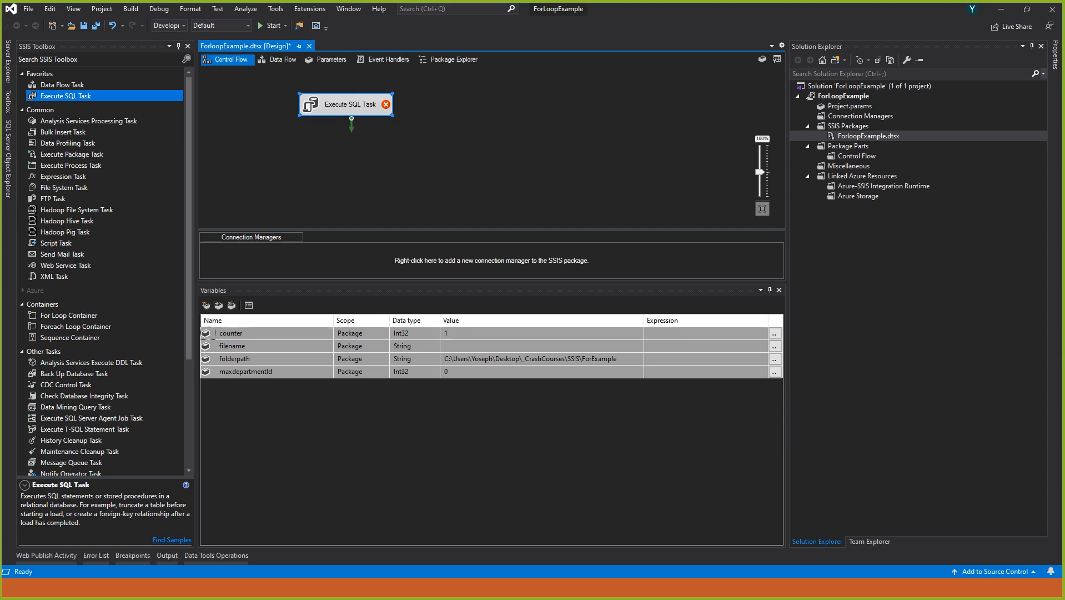
click(245, 372)
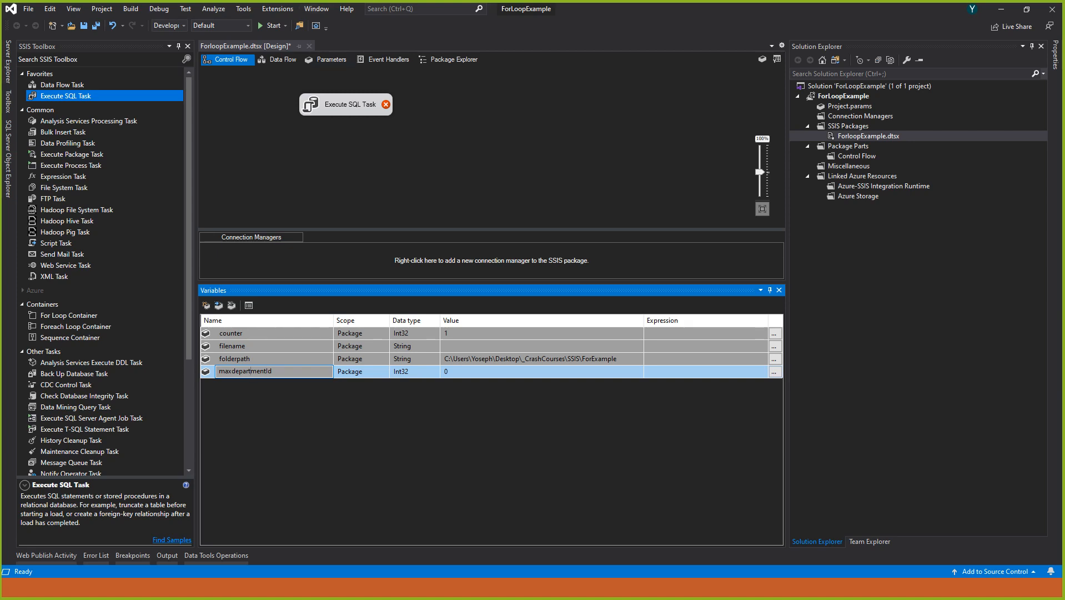
Start a new OLE DB connection from the Execute SQL Task's Connection property and delete the saved LocalHost.SMS_NEW data connection.
click(347, 104)
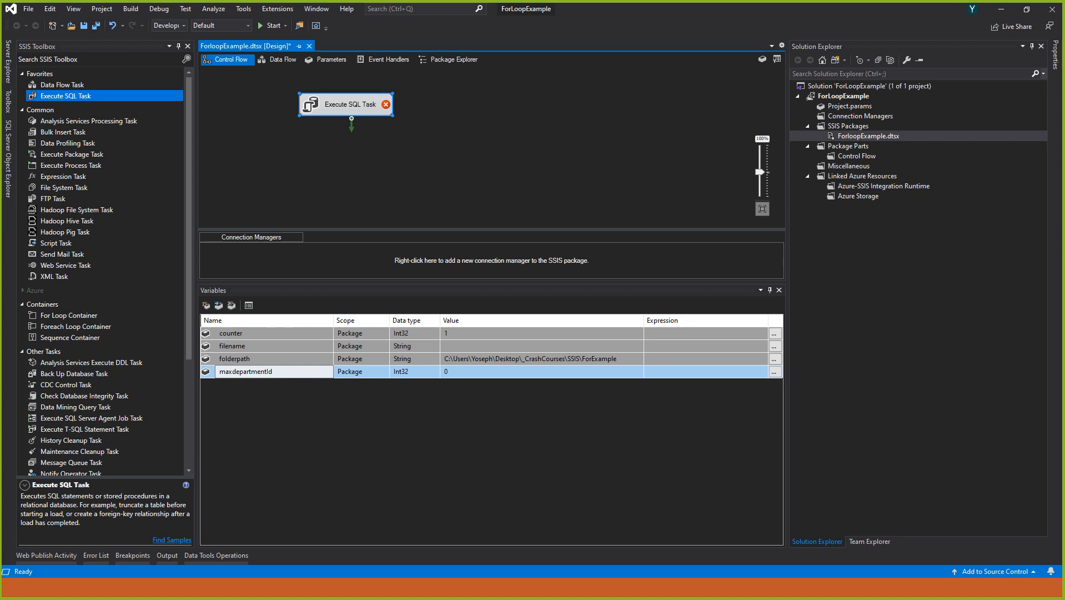
double_click(347, 104)
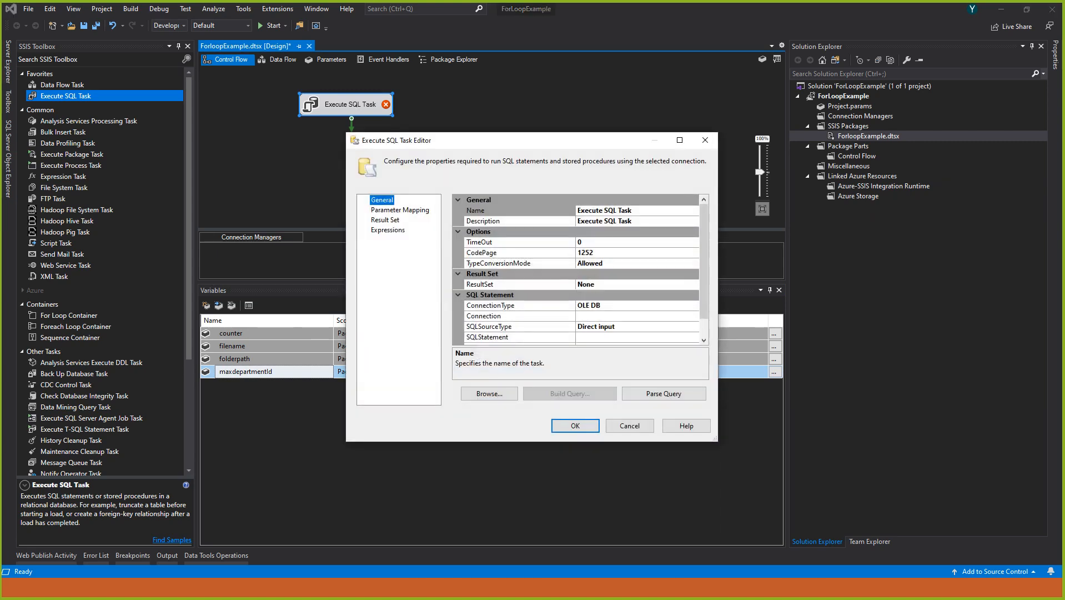
click(637, 316)
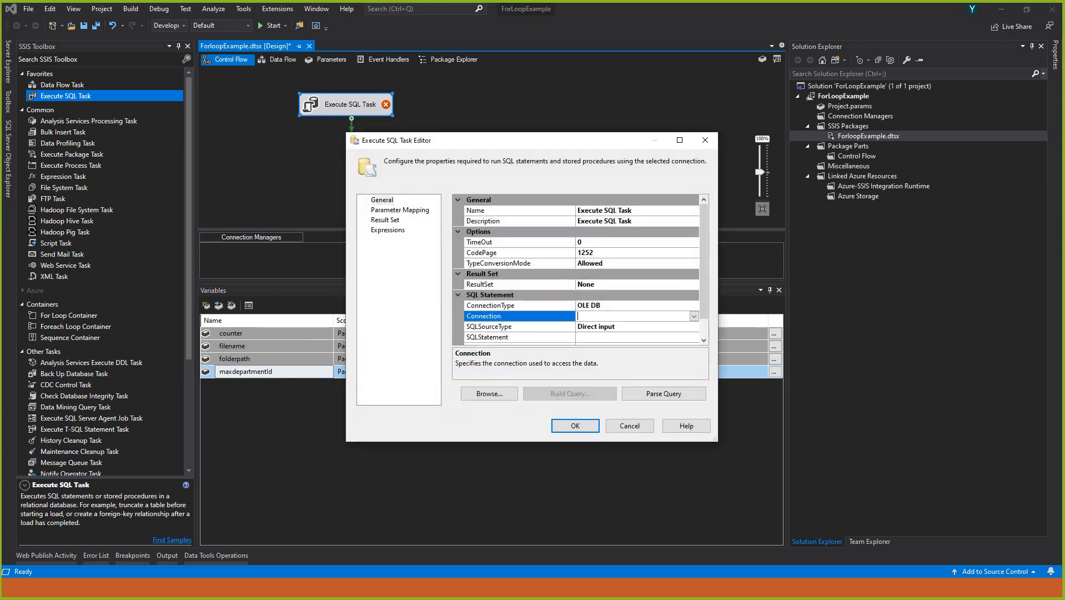
click(694, 316)
click(607, 327)
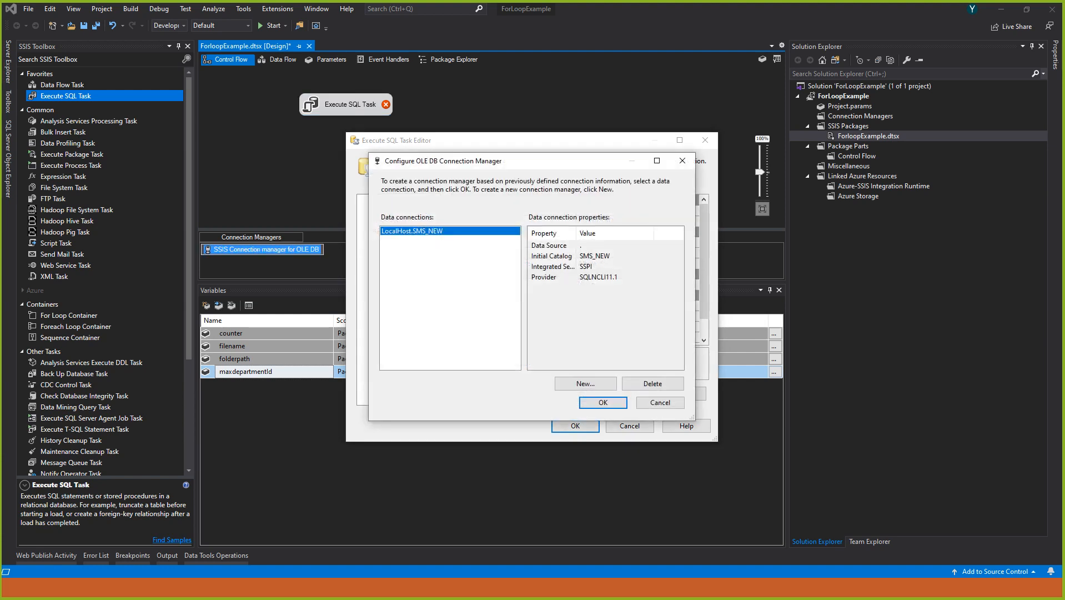
click(653, 383)
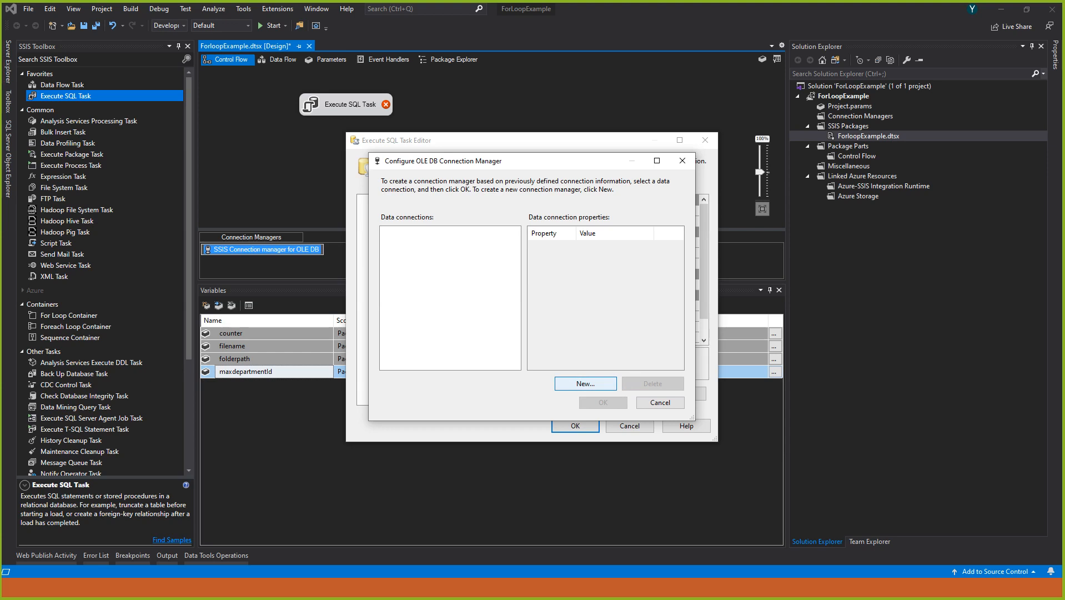
Create and test an OLE DB connection to server "." with database SMS_NEW, and assign it to the Execute SQL Task.
click(585, 384)
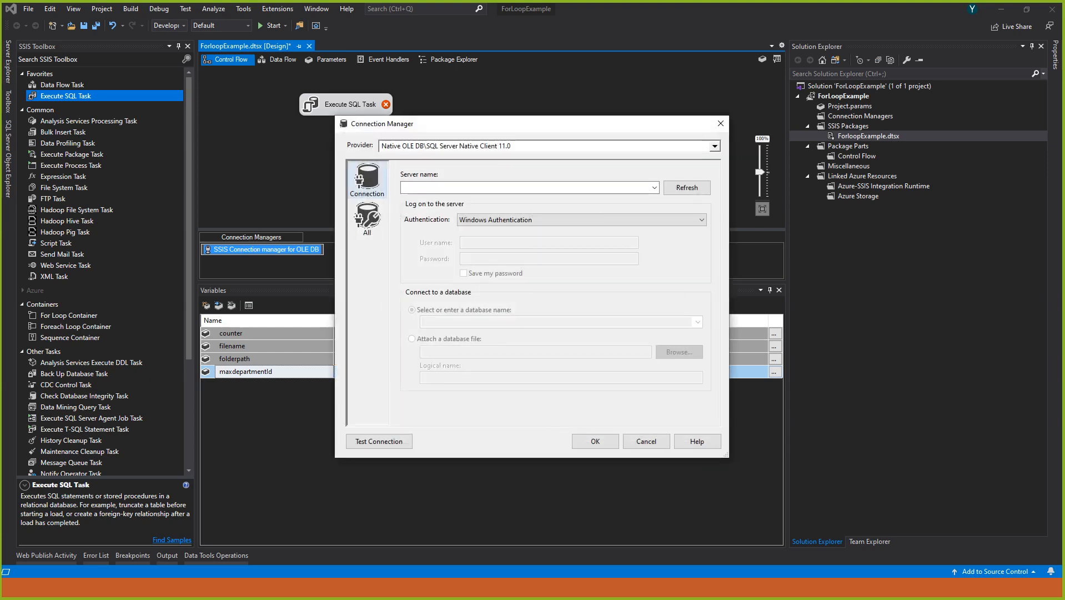
text(.)
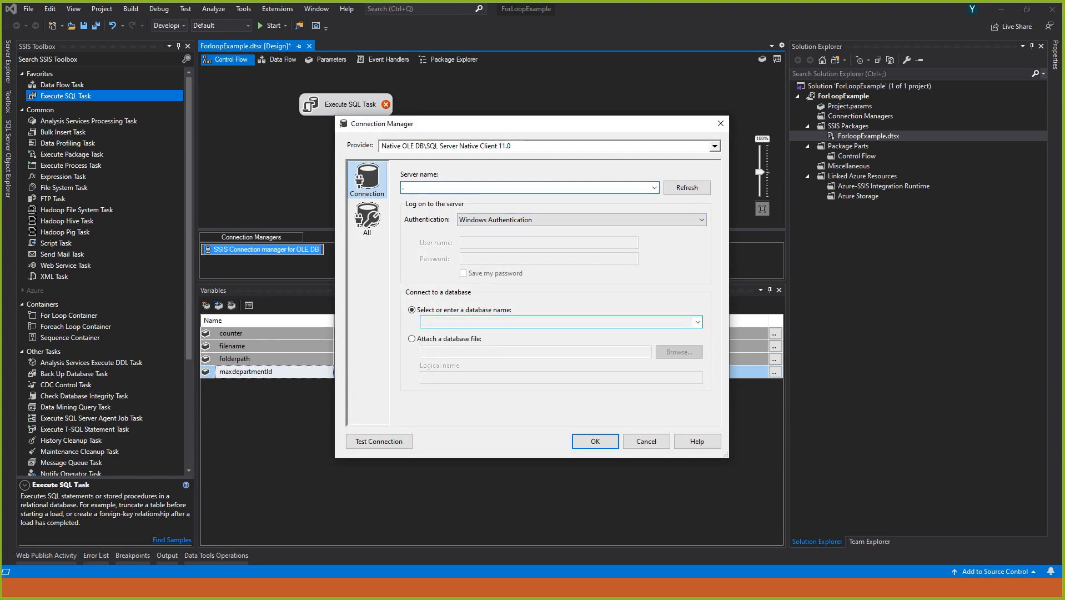
click(698, 321)
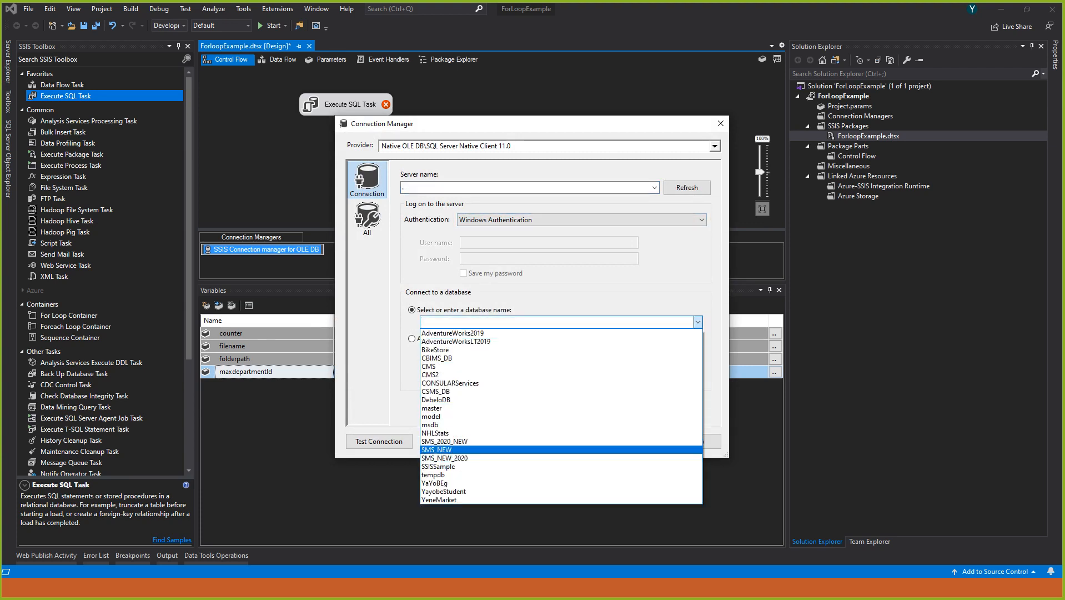
click(436, 449)
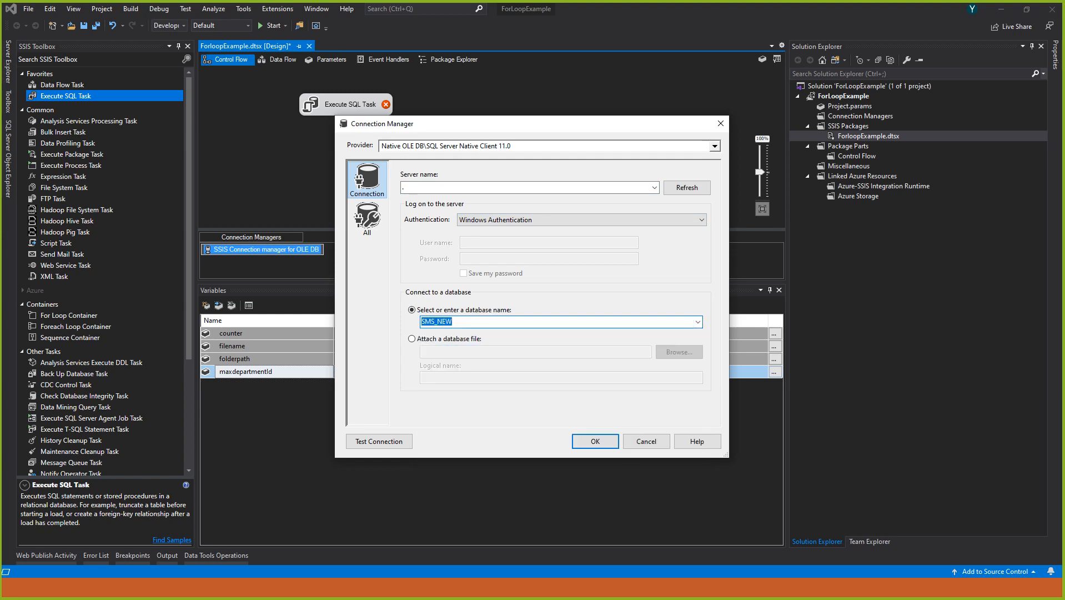
click(379, 441)
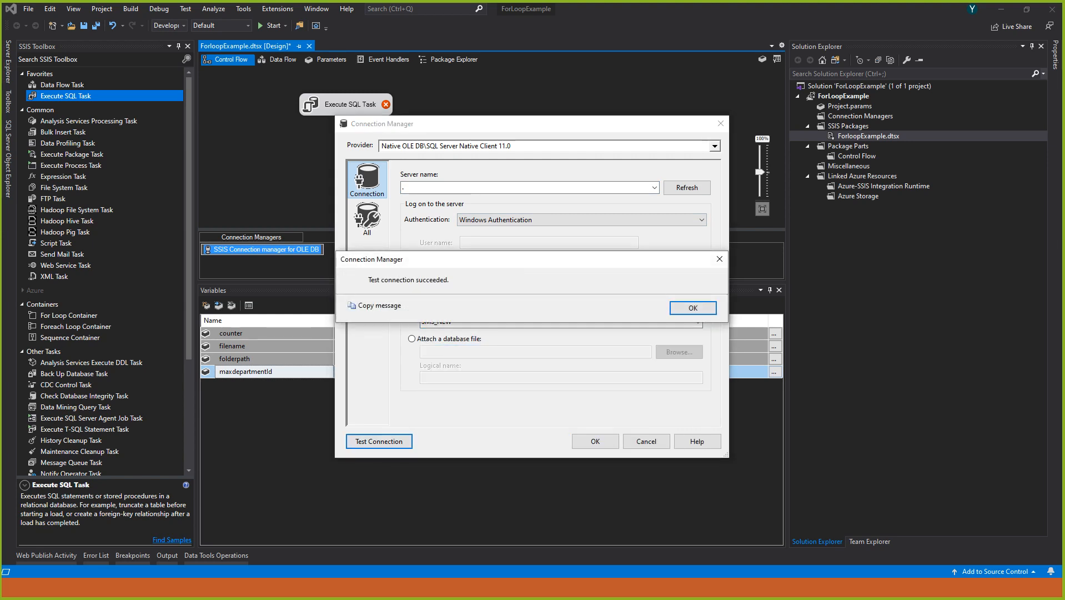
click(693, 308)
click(594, 441)
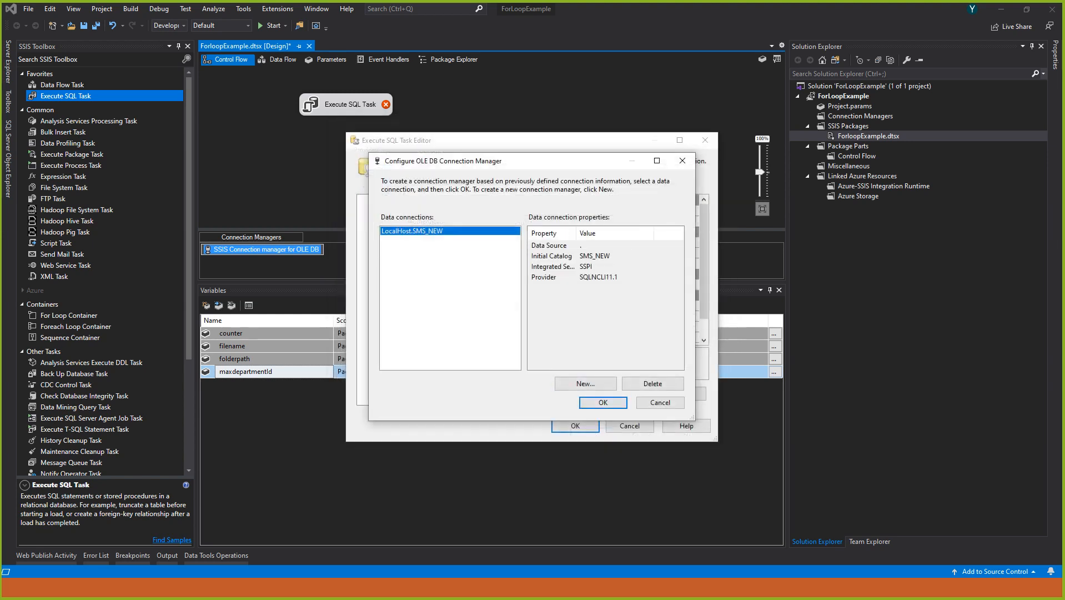
click(603, 402)
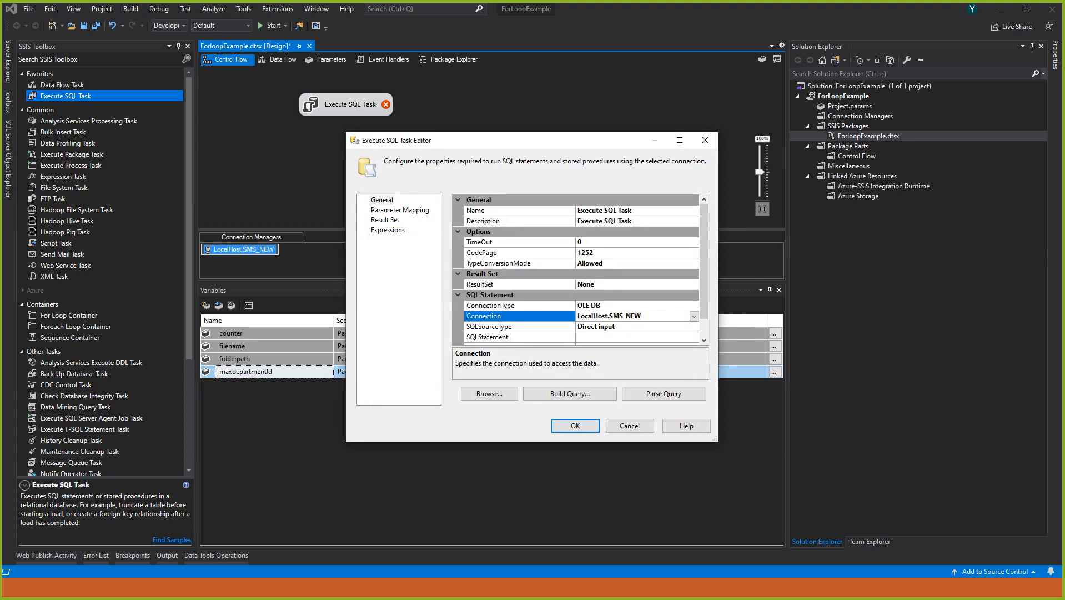
Copy the query "select Max(dEPARTMENTiD) from Student" from SQL Server Management Studio into the task's SQLStatement in Visual Studio.
click(632, 337)
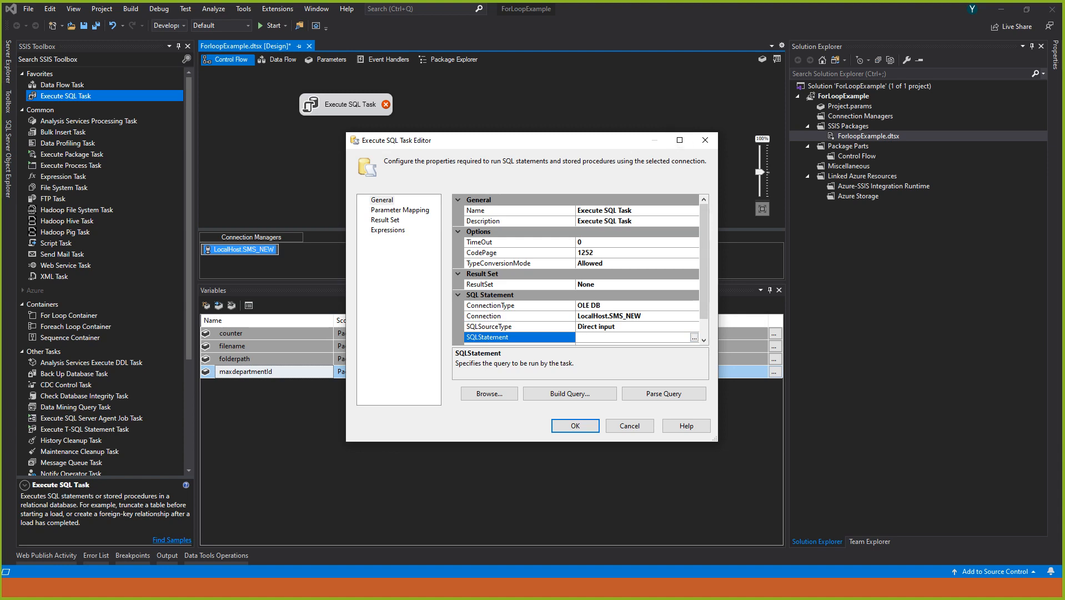
drag(715, 439, 943, 538)
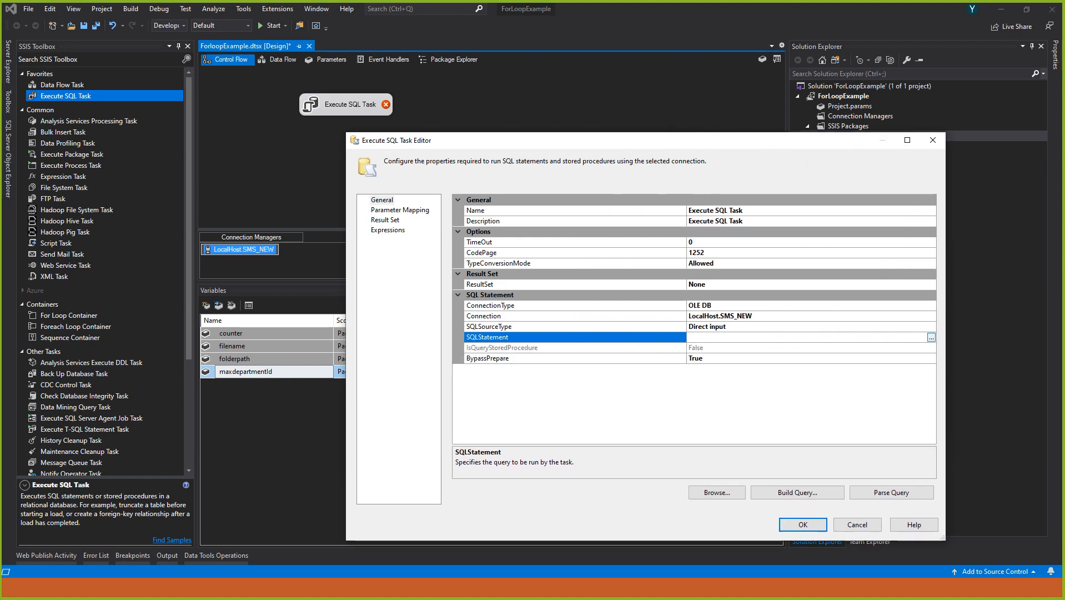
click(931, 337)
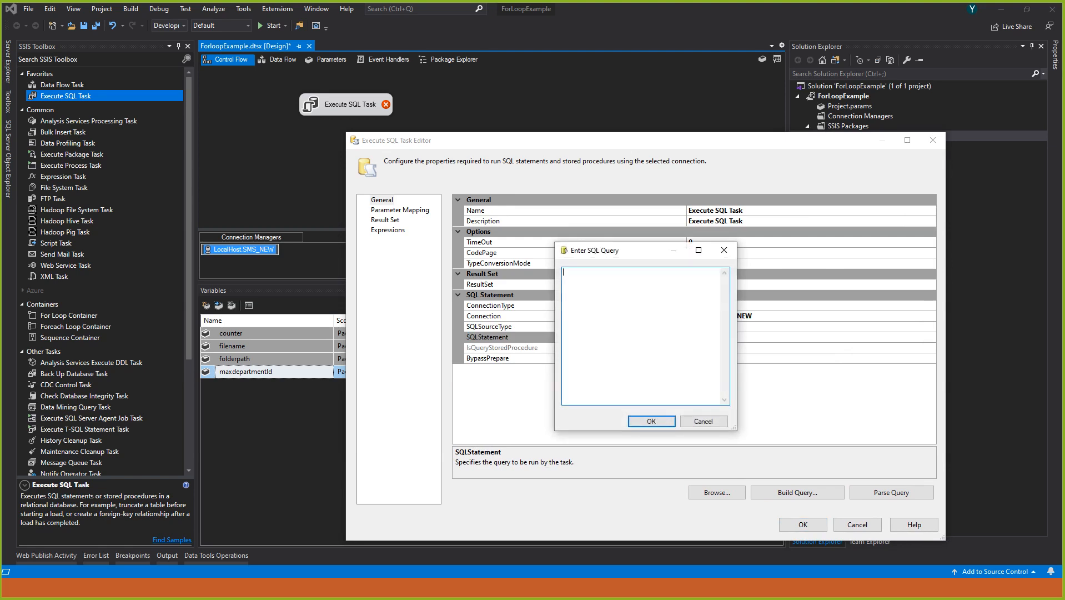
key(alt+Tab)
key(alt+Tab)
key(alt+Tab)
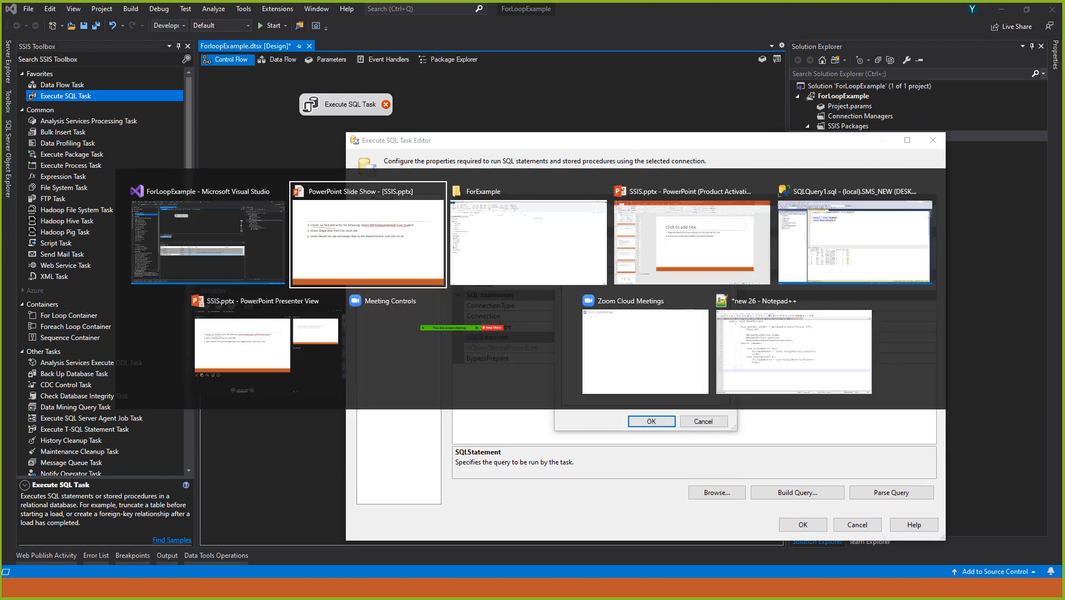
key(alt+Tab)
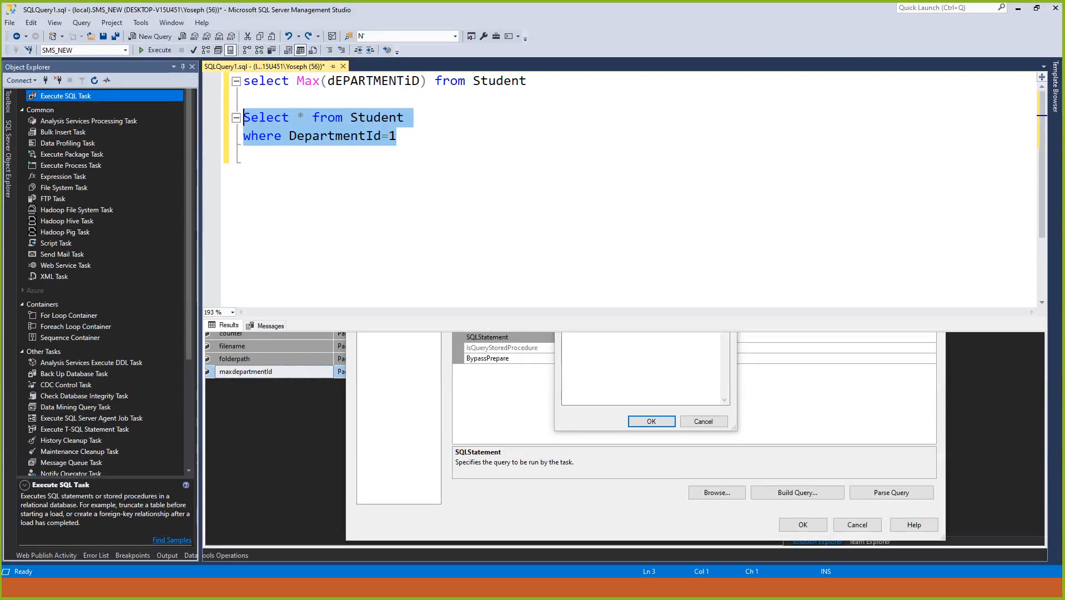
key(shift+Home)
key(ctrl+c)
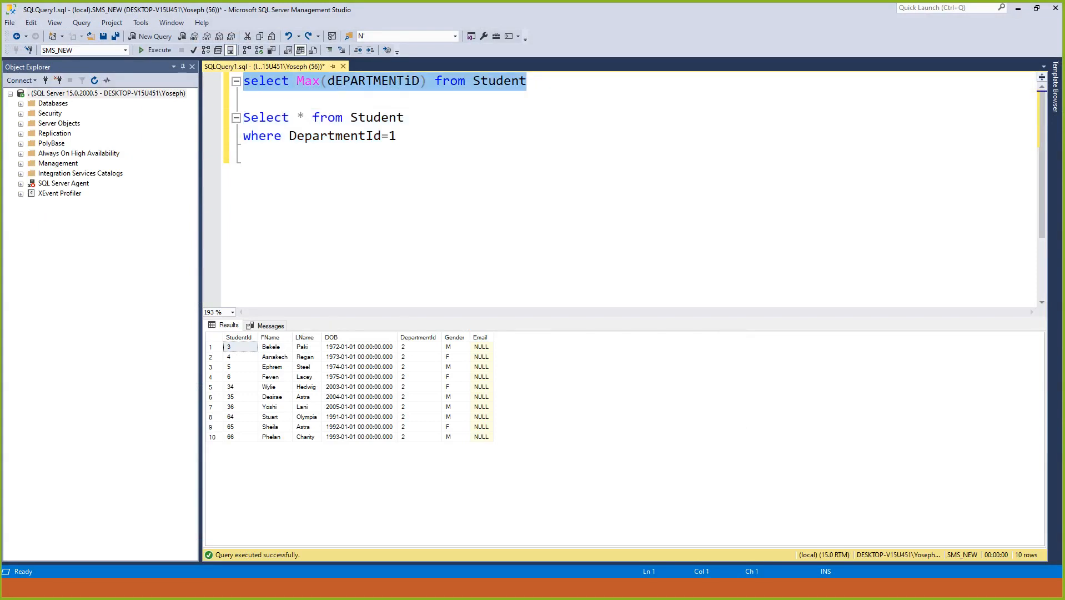
key(alt+Tab)
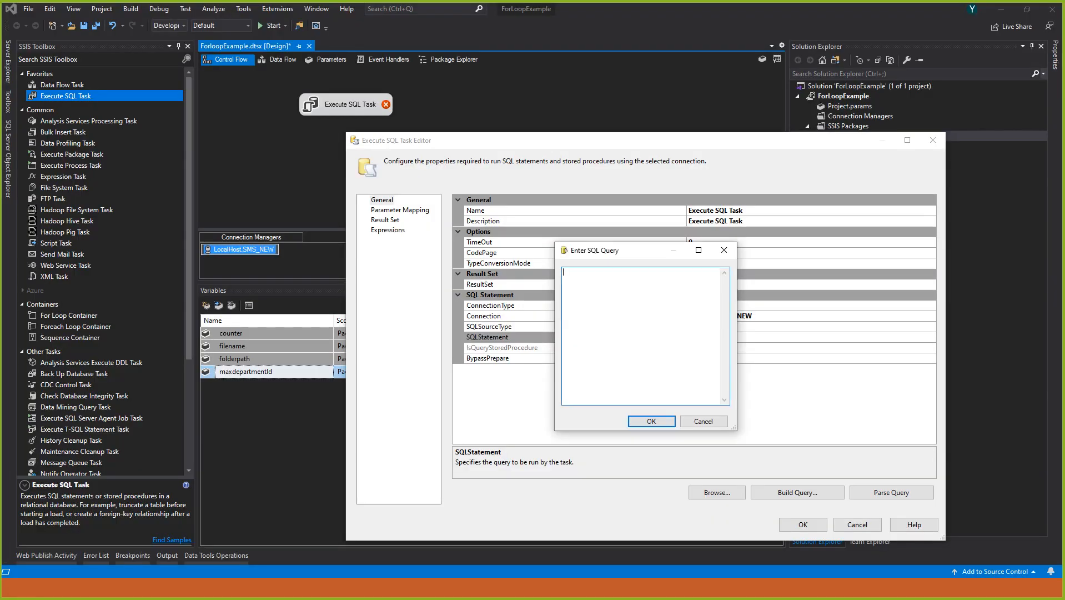
key(ctrl+v)
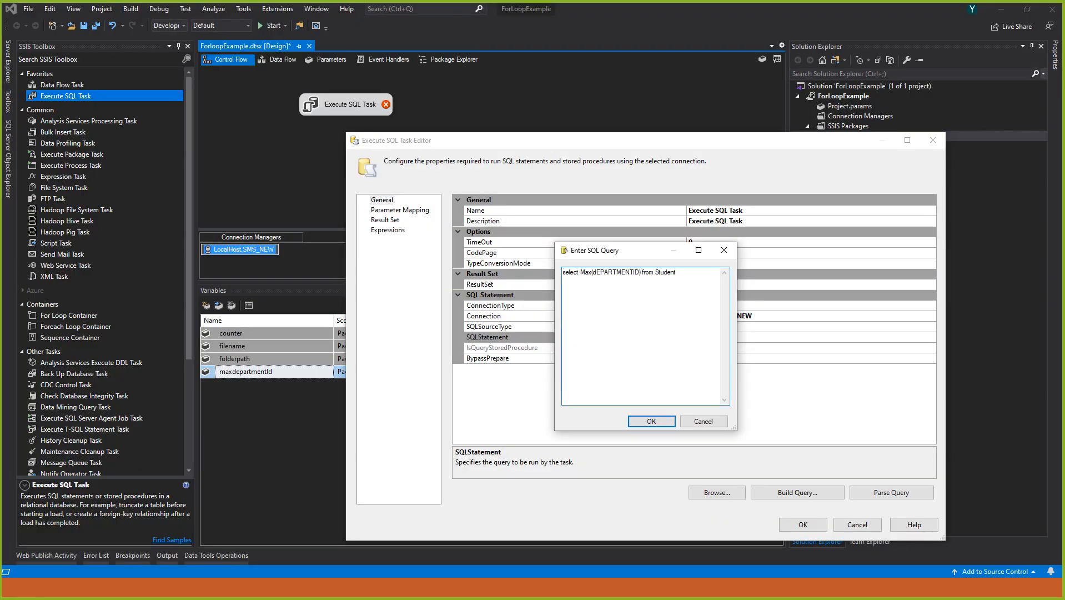
Edit the SQL statement to read "select departmentId=Max(departmentId) from Student".
double_click(604, 272)
click(640, 272)
drag(639, 272, 593, 272)
text(department)
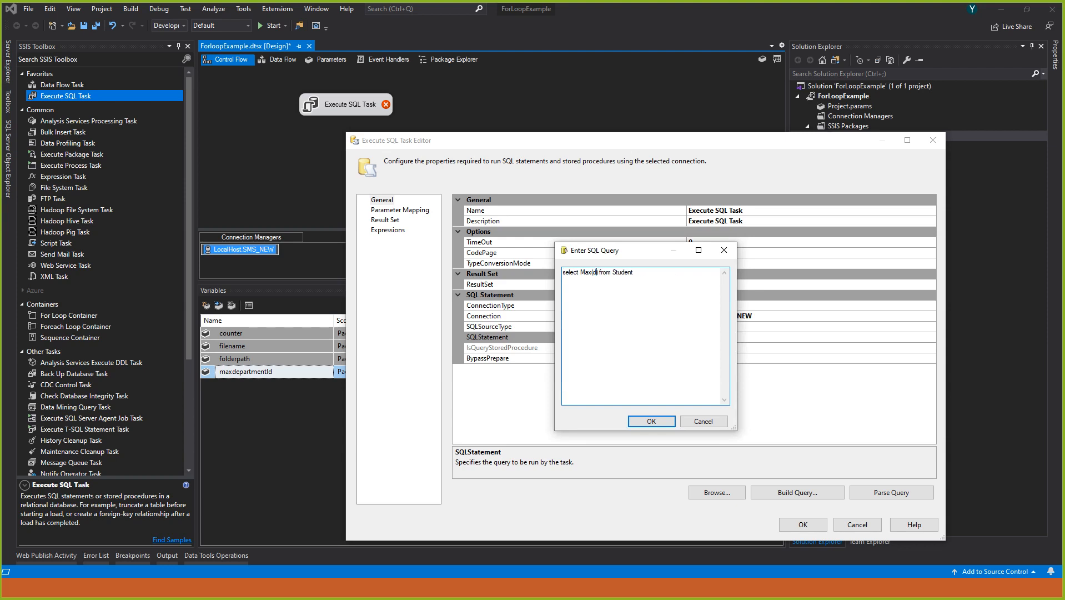
text(Id)
text(departm)
key(BackSpace)
text(mentId=)
Copy the revised query into the SQL Server Management Studio script, between the two existing queries, and execute only that line.
key(ctrl+a)
key(ctrl+c)
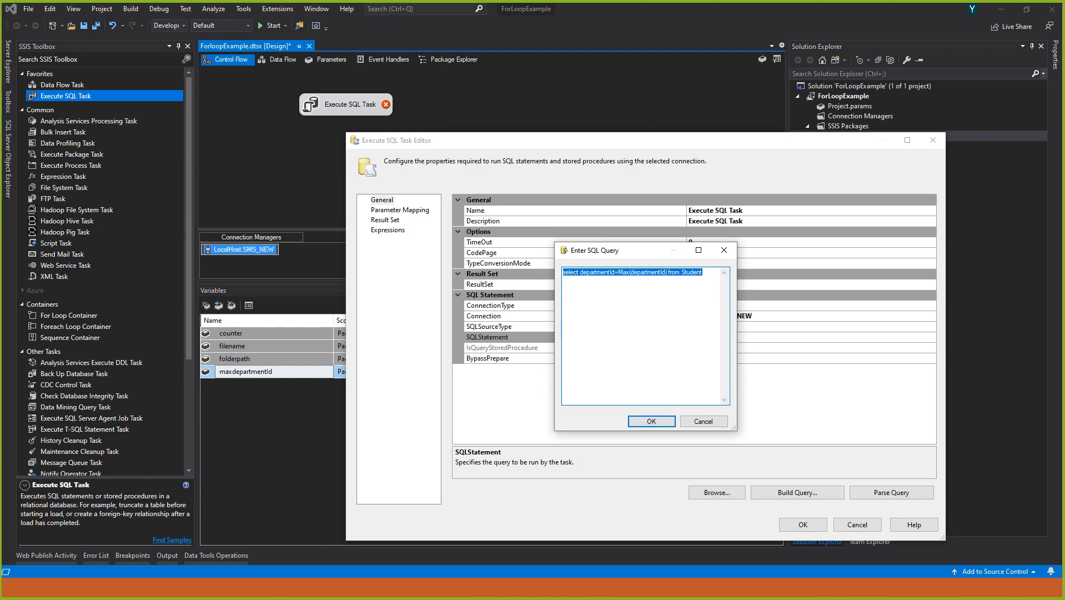
key(alt+Tab)
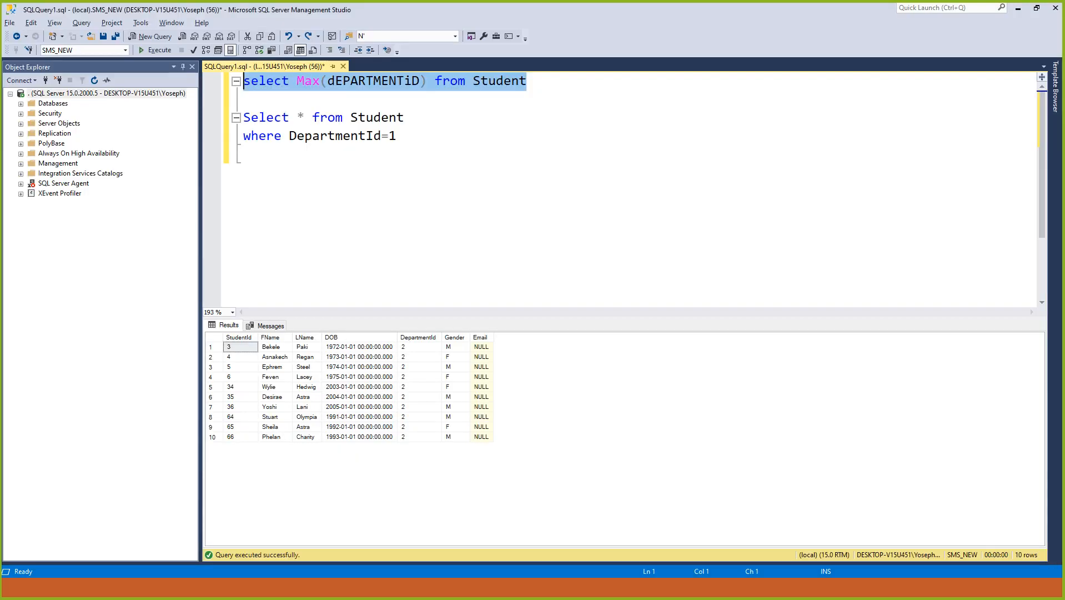
key(shift+Home)
key(Up)
key(Return)
key(Return)
key(ctrl+v)
key(Return)
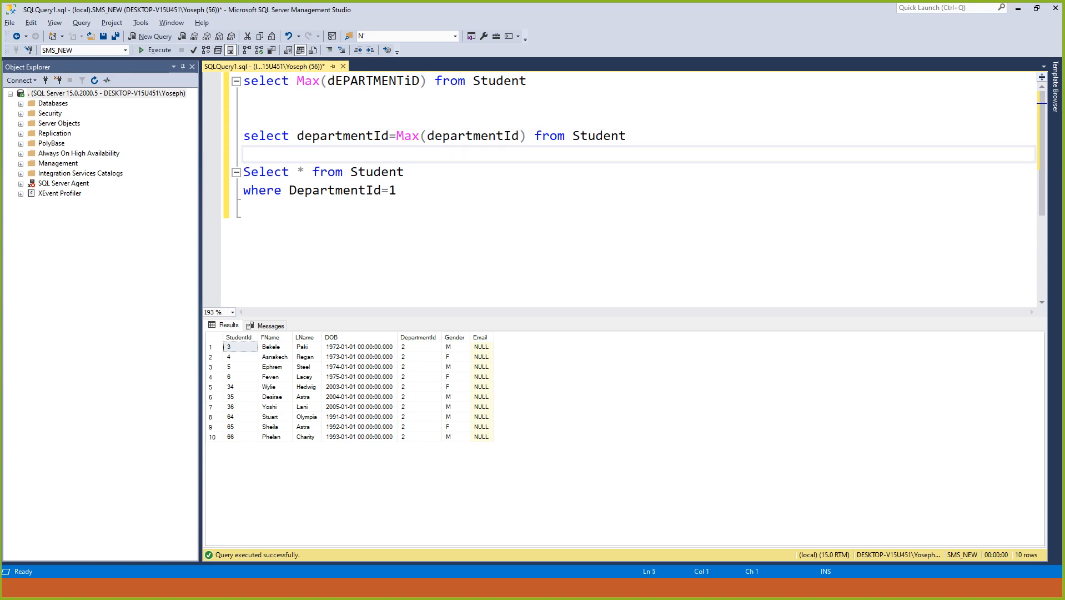
key(shift+Up)
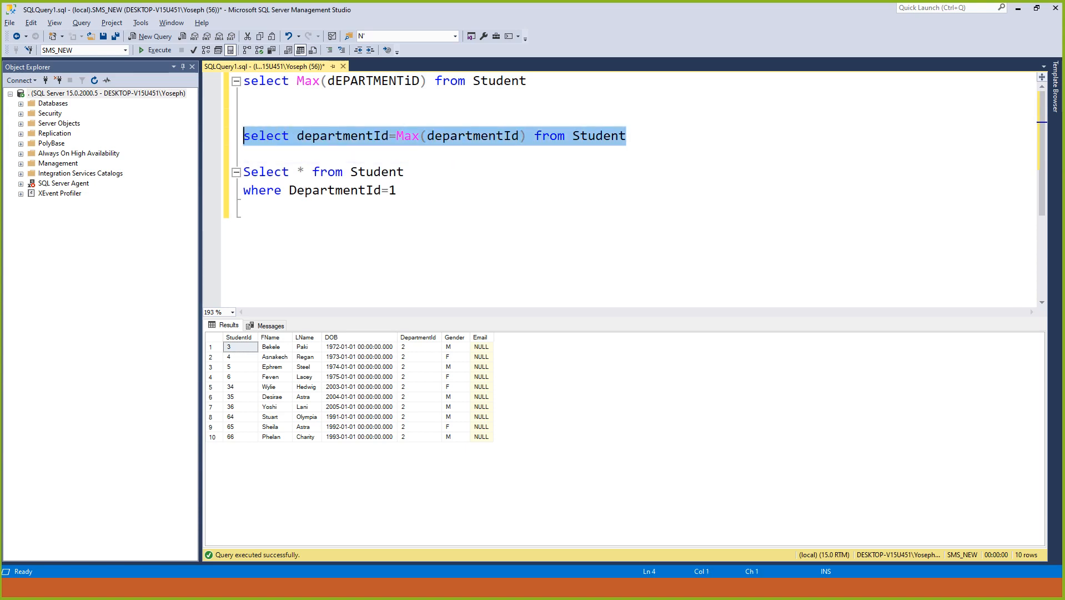
key(F5)
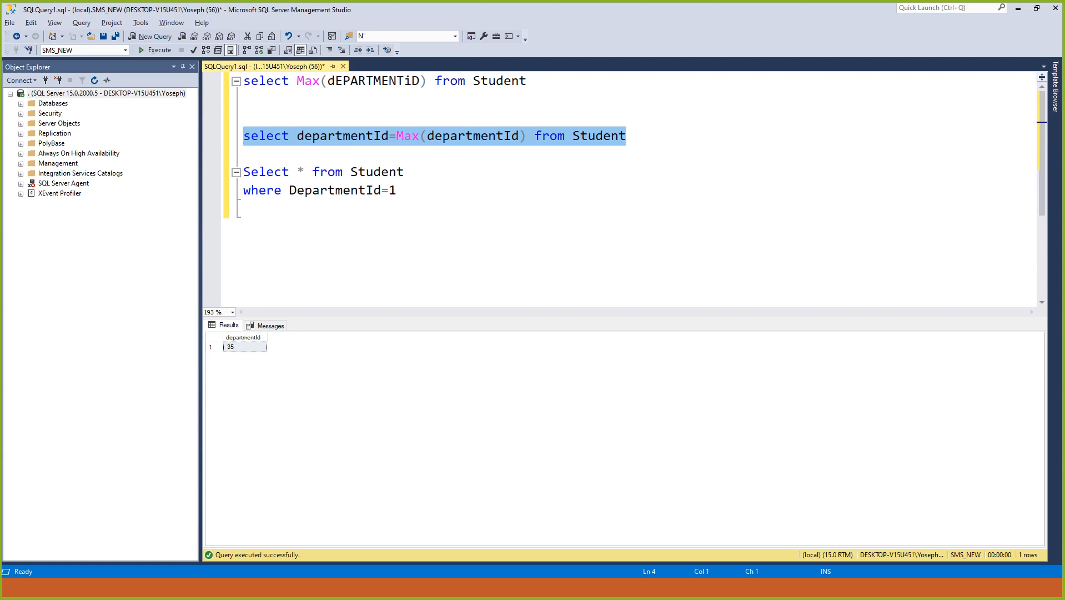
Return to Visual Studio and accept the edited query as the task's SQLStatement.
click(342, 136)
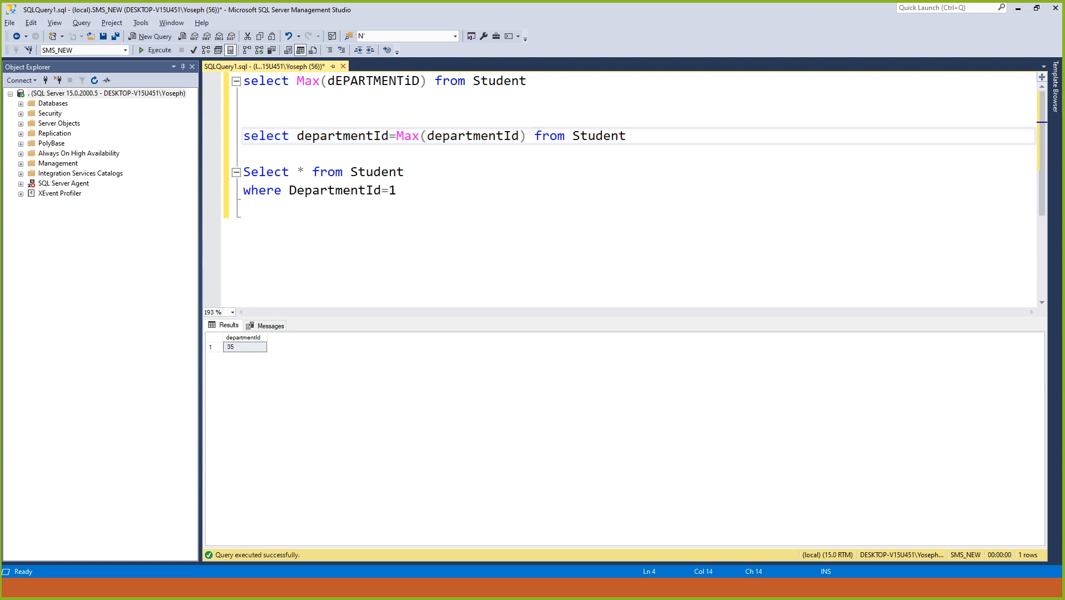
drag(626, 136, 441, 136)
click(259, 136)
key(alt+Tab)
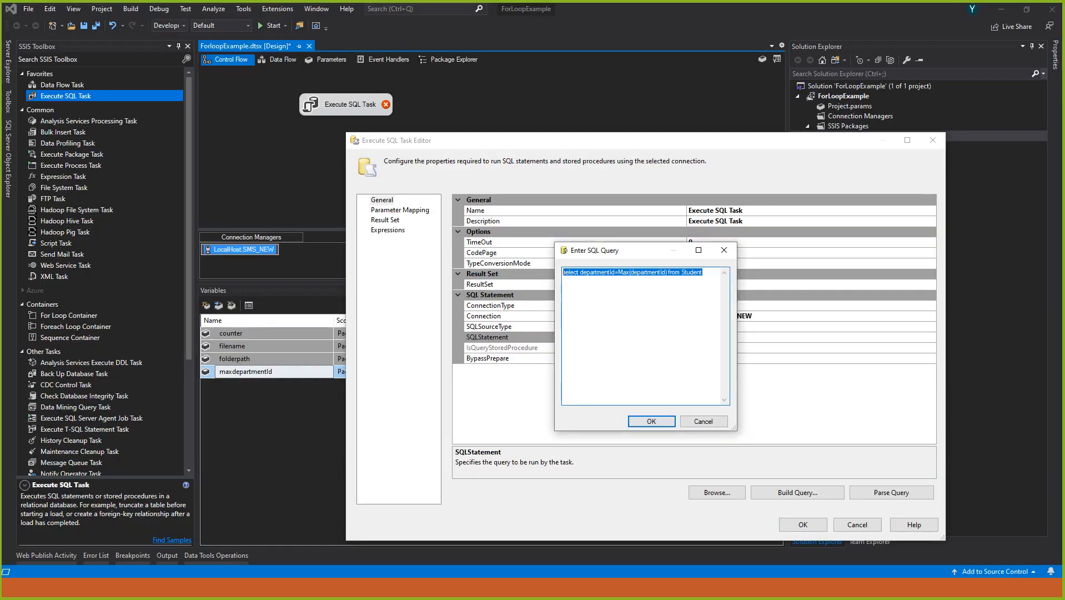
click(652, 422)
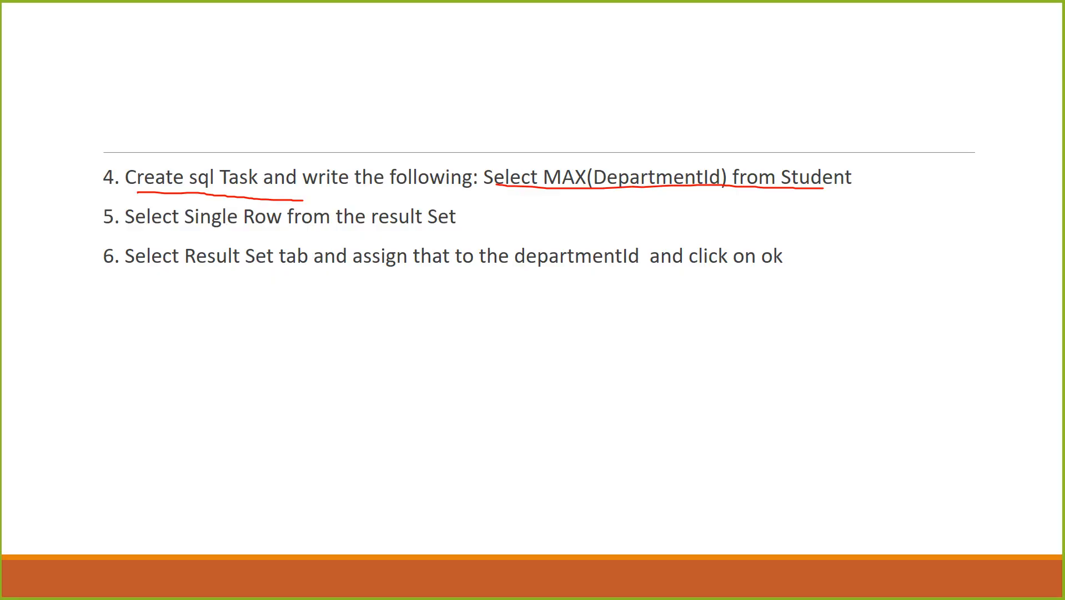
drag(143, 226, 291, 229)
drag(479, 229, 367, 232)
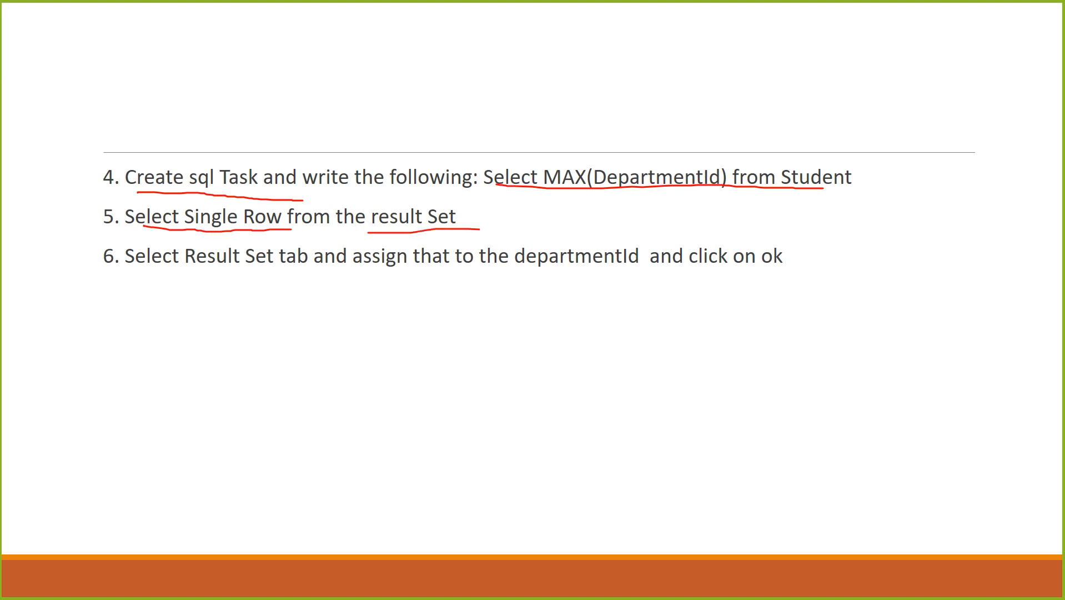
mouse_move(233, 226)
mouse_down()
mouse_move(167, 227)
mouse_move(200, 225)
mouse_up()
Switch back to Visual Studio and set the Execute SQL Task's ResultSet to Single row.
key(alt+Tab)
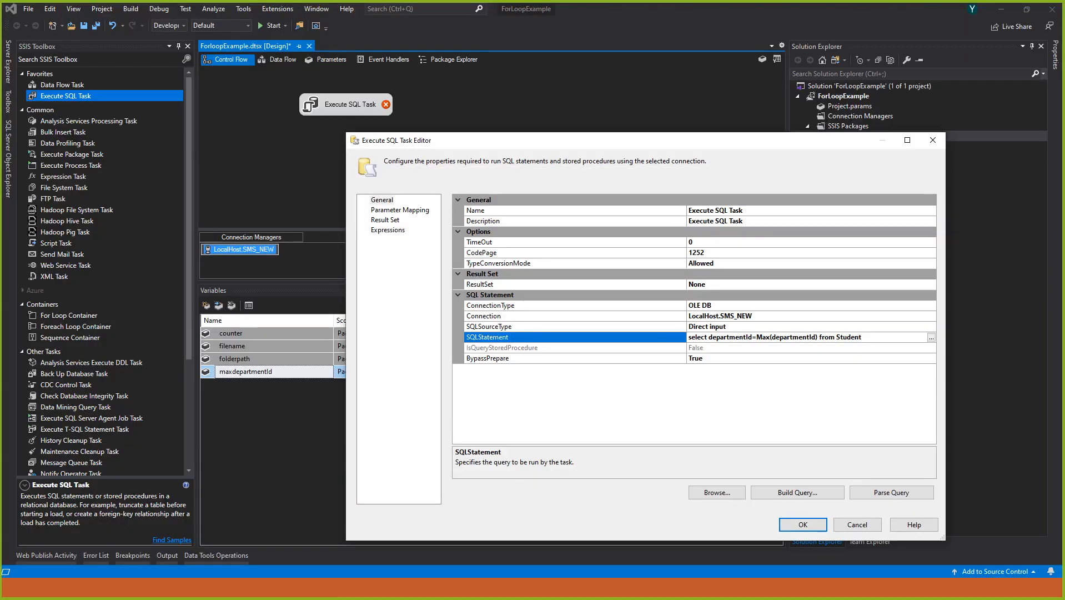
click(717, 284)
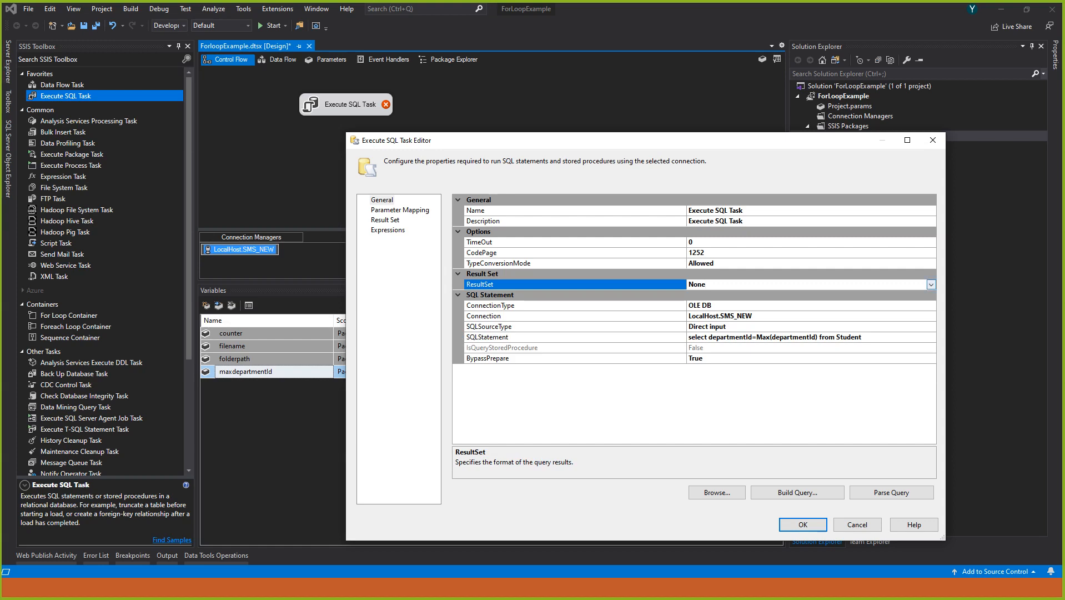
click(931, 284)
click(703, 307)
key(Left)
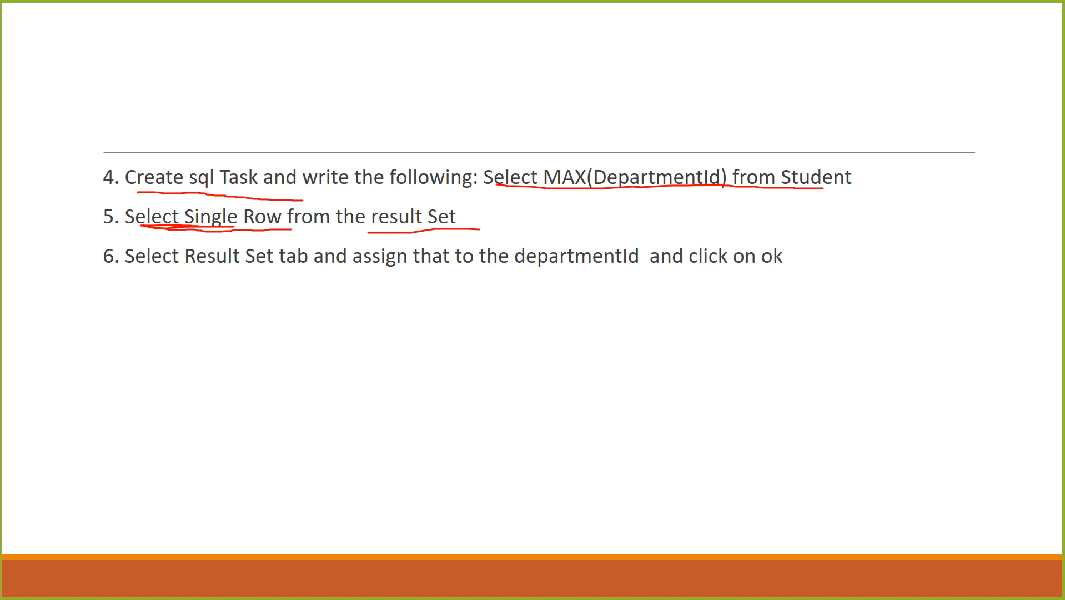
drag(188, 266, 277, 267)
drag(367, 232, 483, 229)
drag(189, 272, 322, 270)
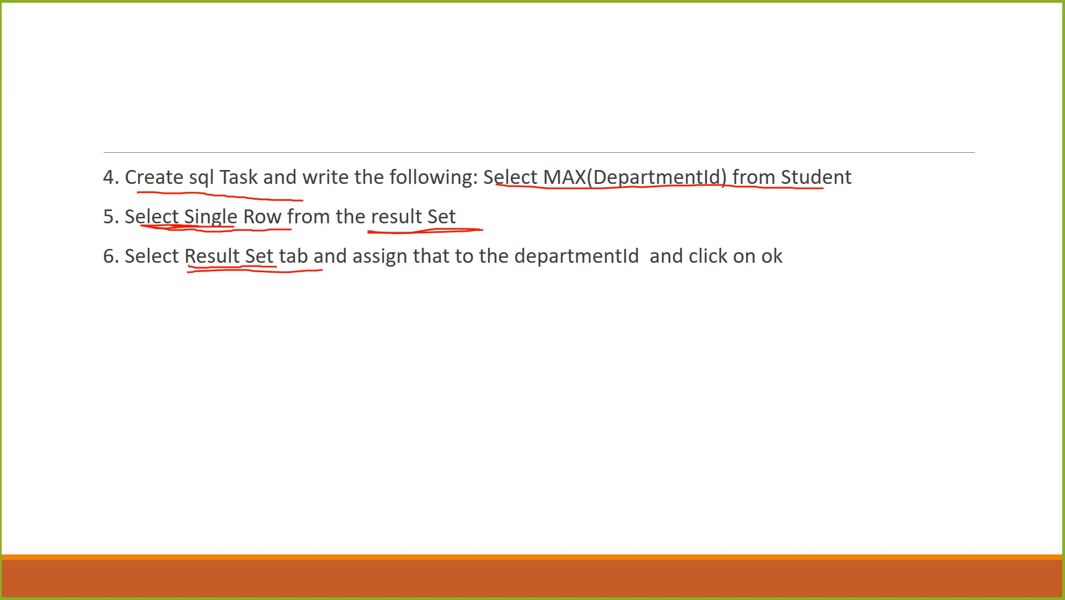
drag(187, 241, 305, 243)
key(alt+Tab)
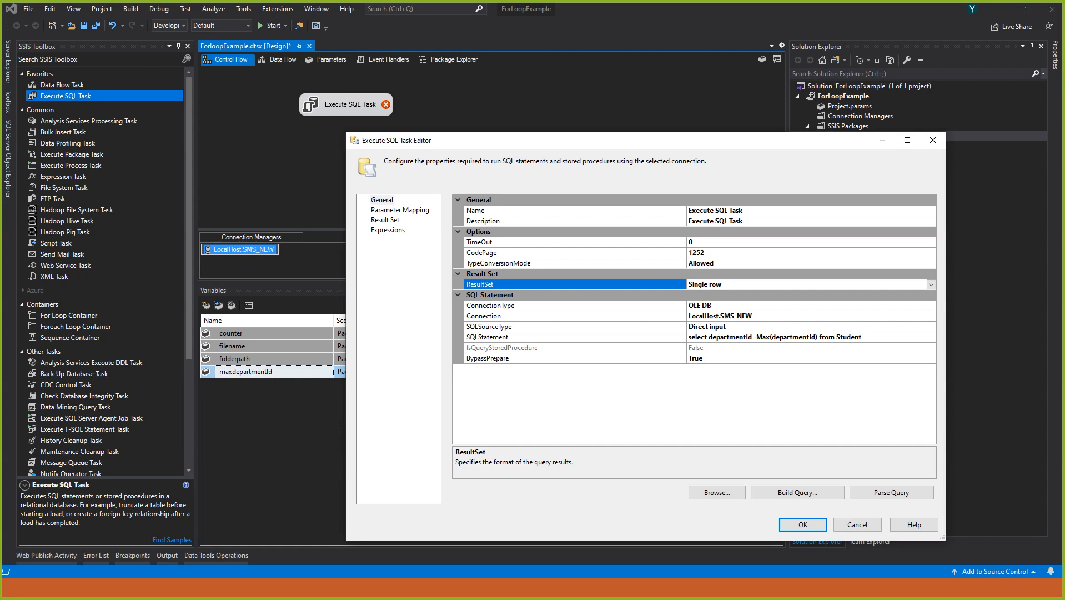
Add a result set entry mapping departmentId to the variable User::maxdepartmentId and accept the Execute SQL Task settings.
click(385, 220)
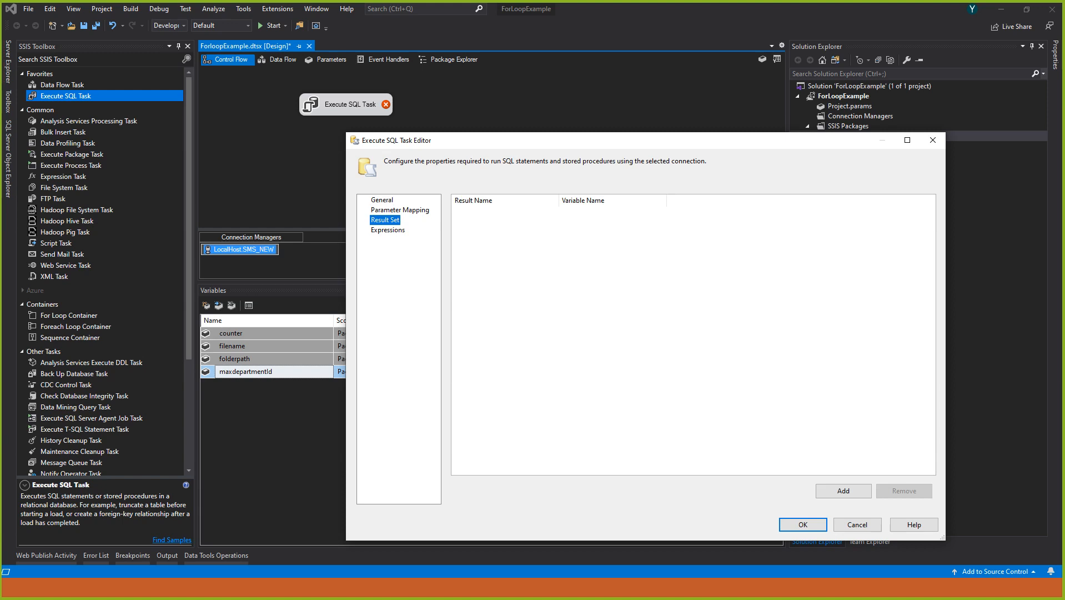
click(842, 490)
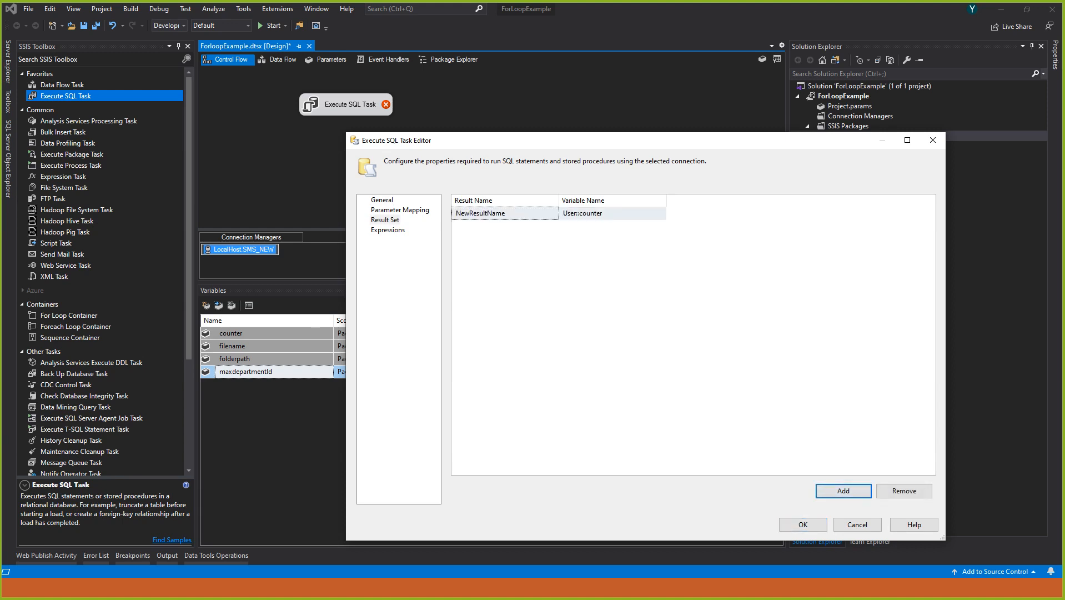
click(504, 213)
key(ctrl+a)
text(departmentId)
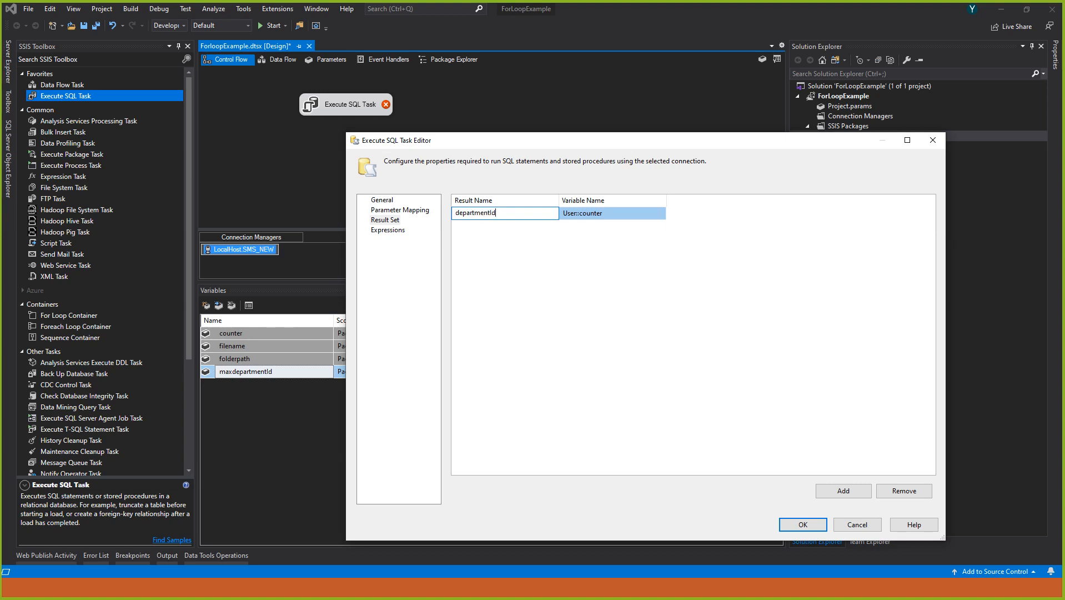
key(Tab)
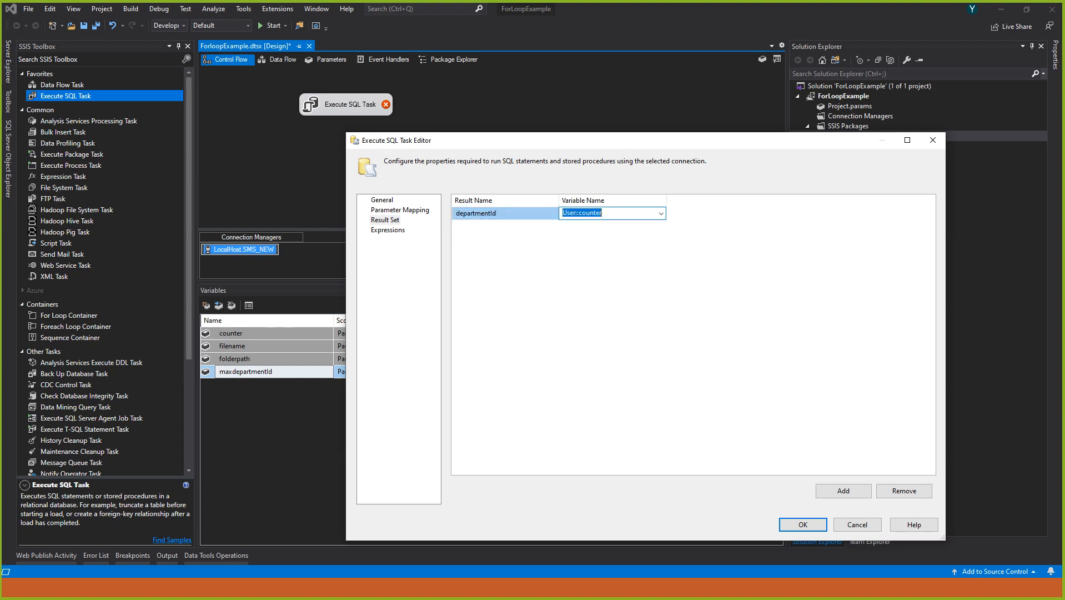
click(661, 213)
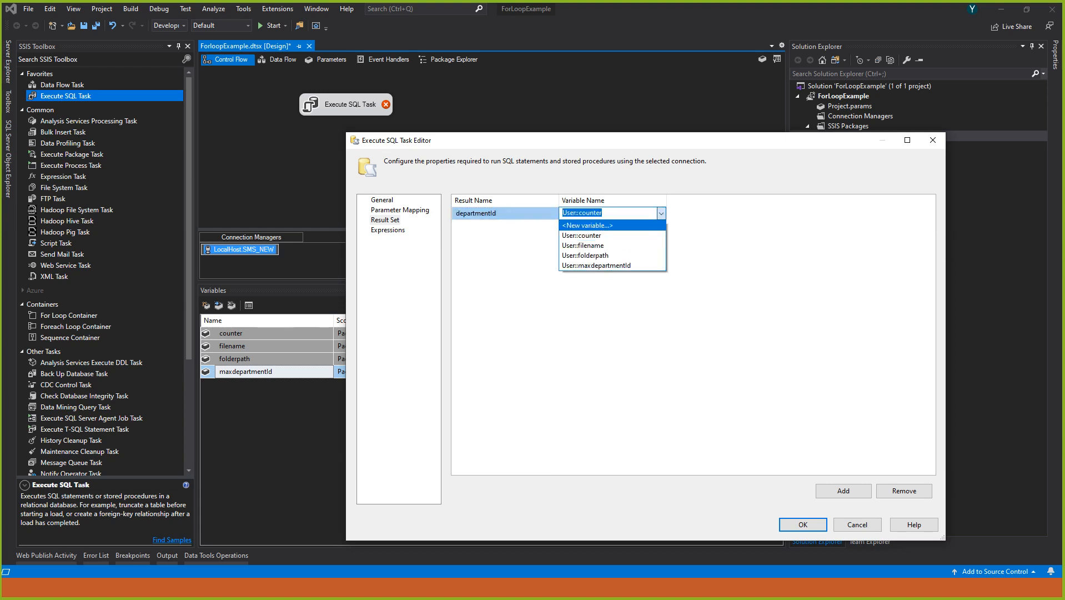
click(595, 265)
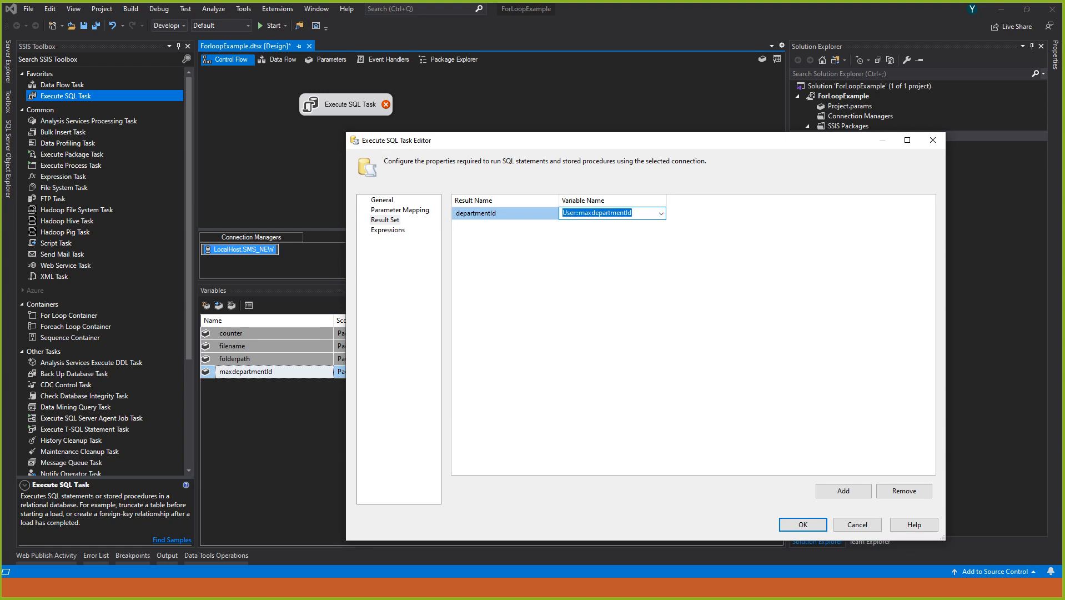
click(803, 525)
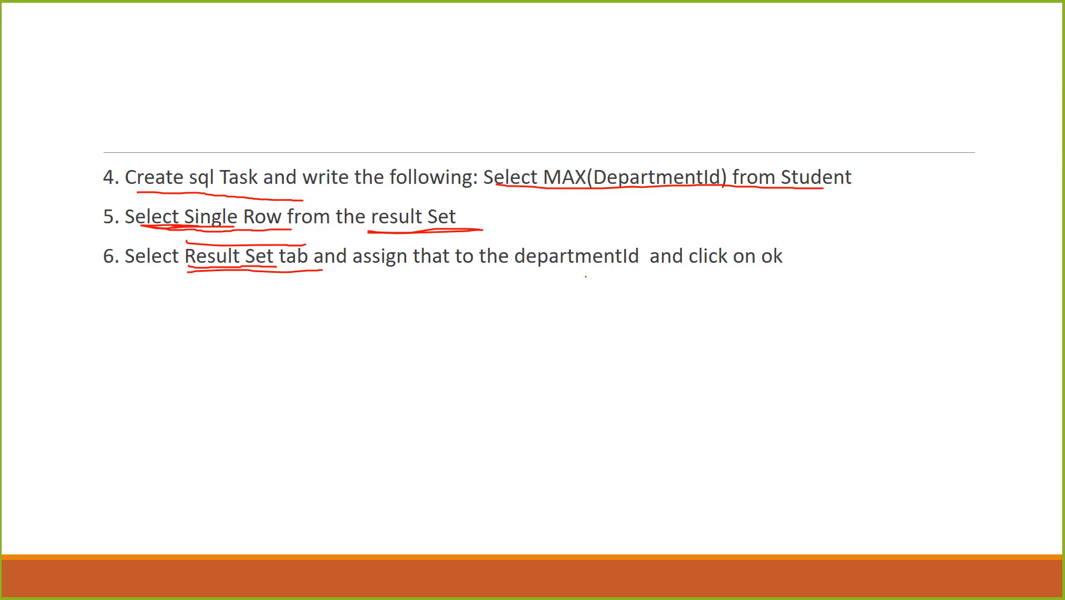
key(Right)
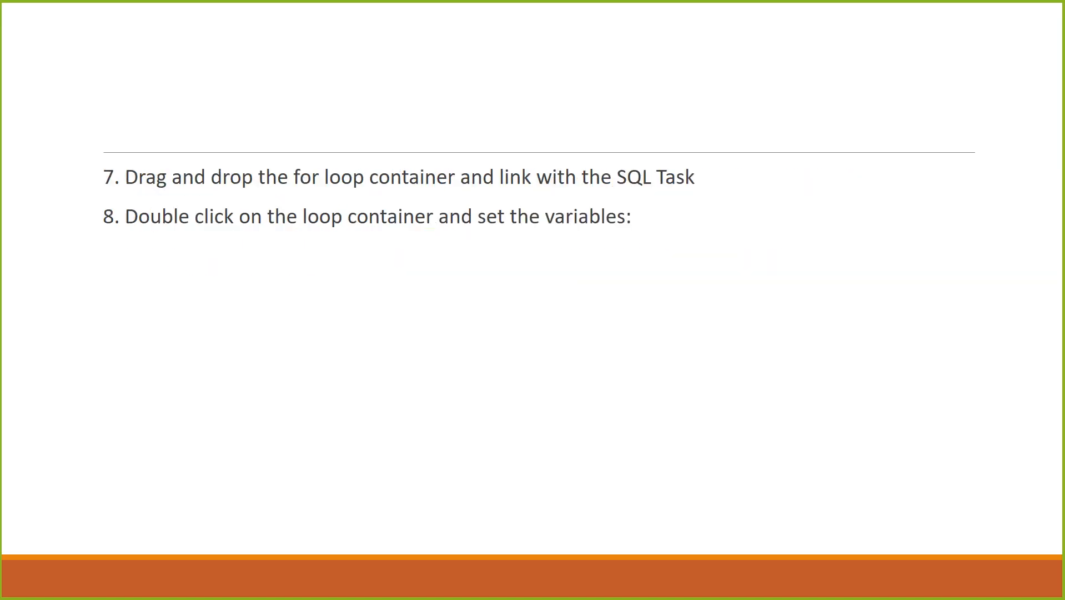
drag(213, 189, 408, 187)
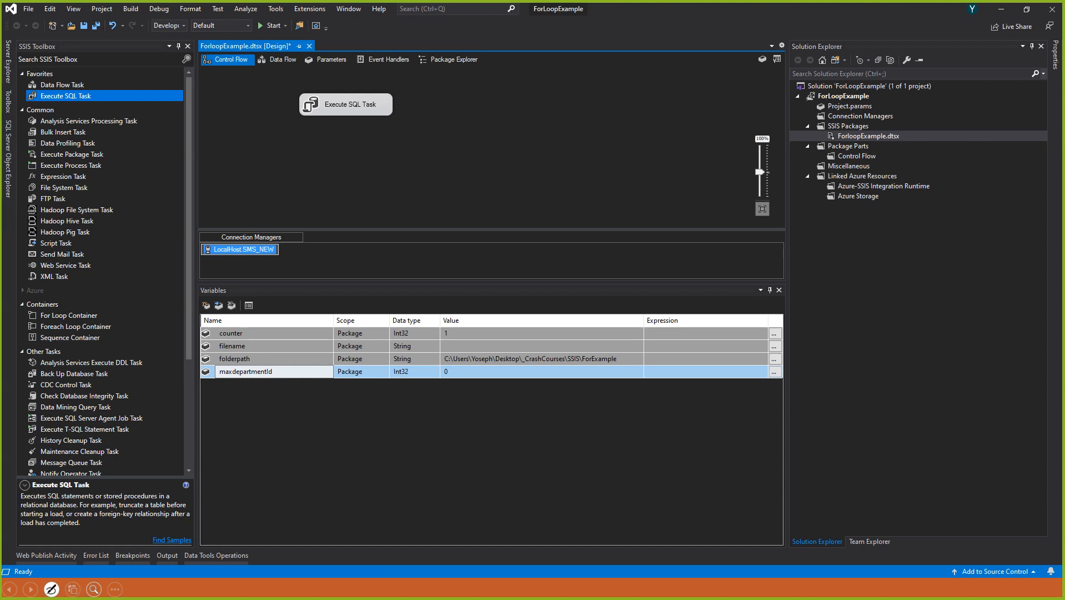
Add a For Loop Container to the control flow, placed below the Execute SQL Task.
click(70, 337)
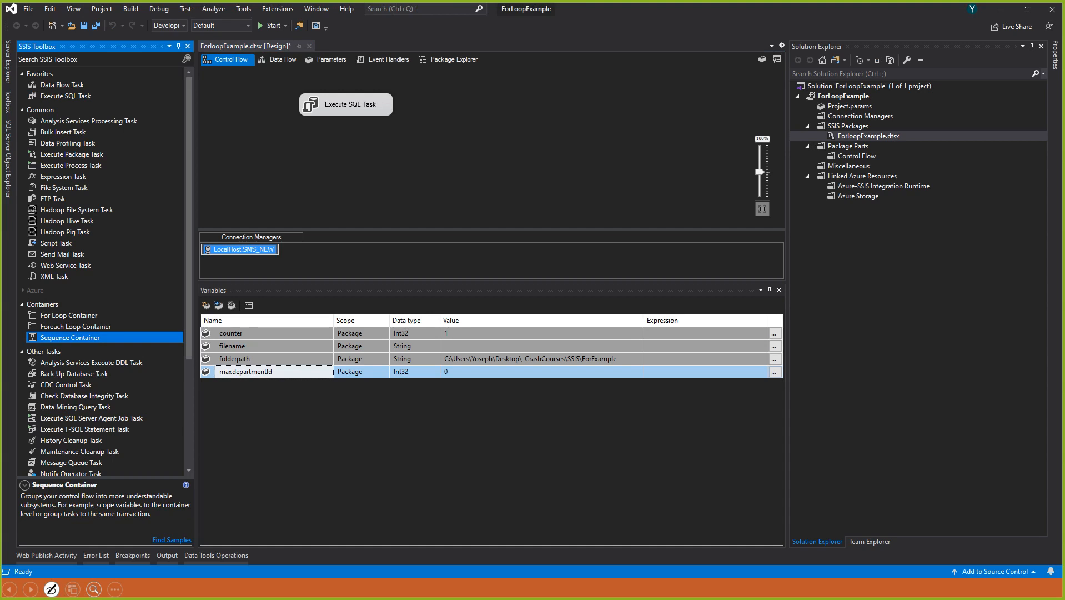
click(400, 161)
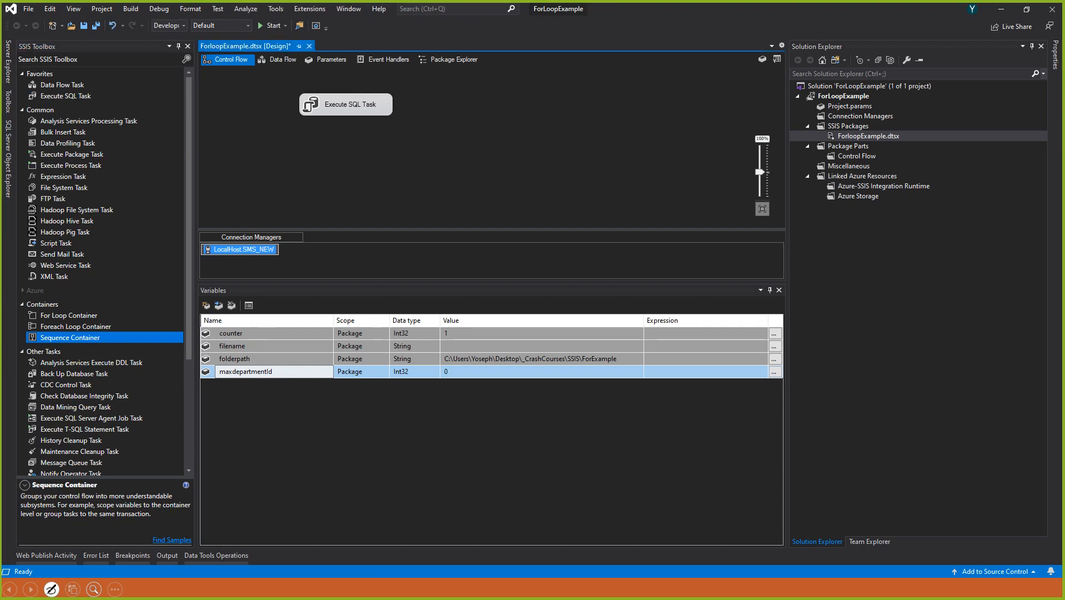
click(75, 326)
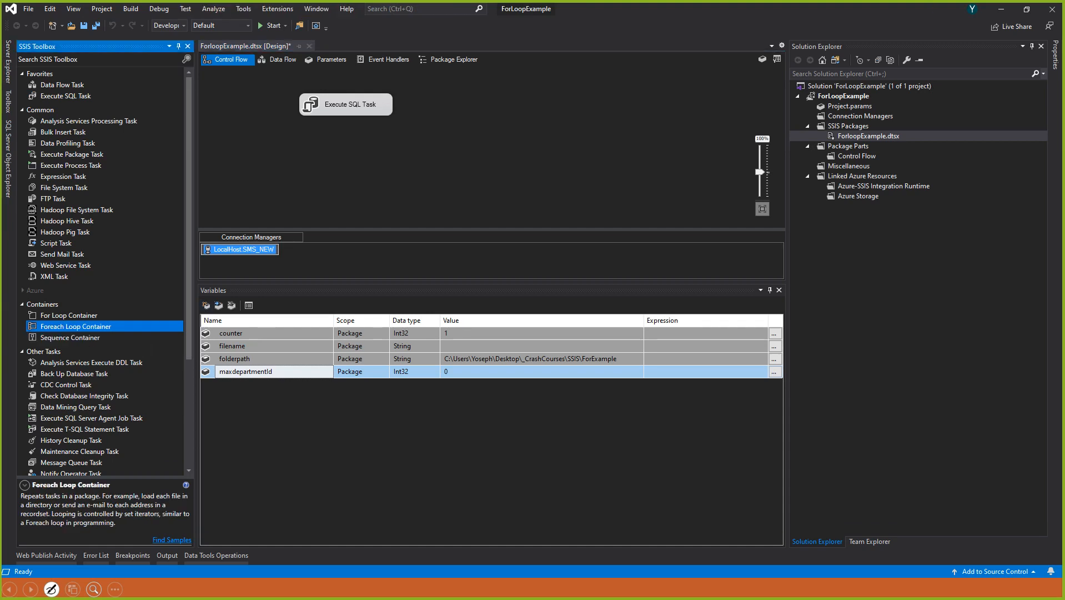
click(69, 316)
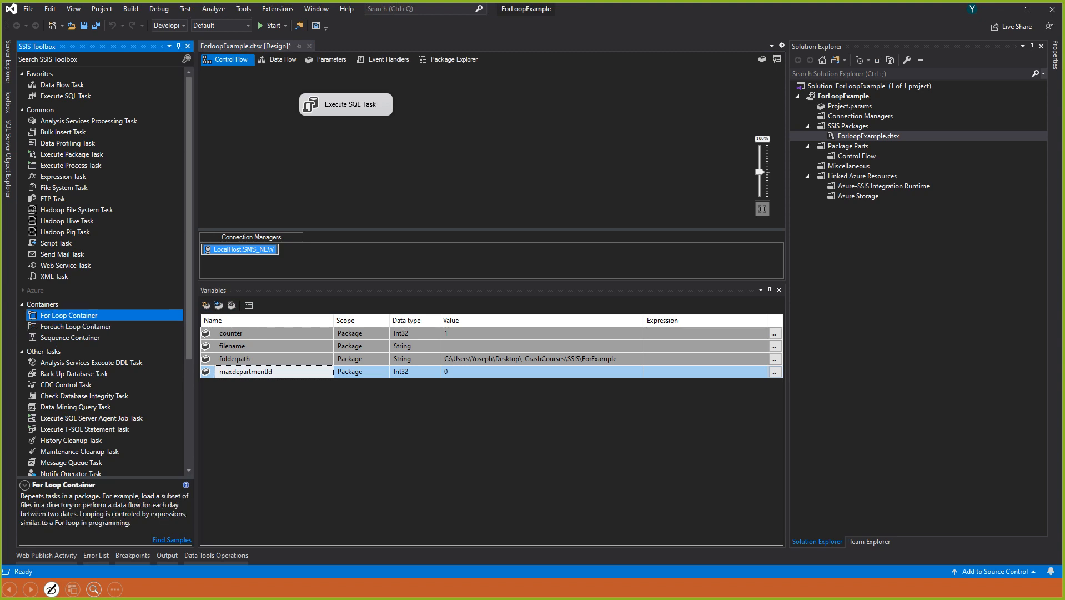
drag(69, 315, 329, 154)
click(472, 154)
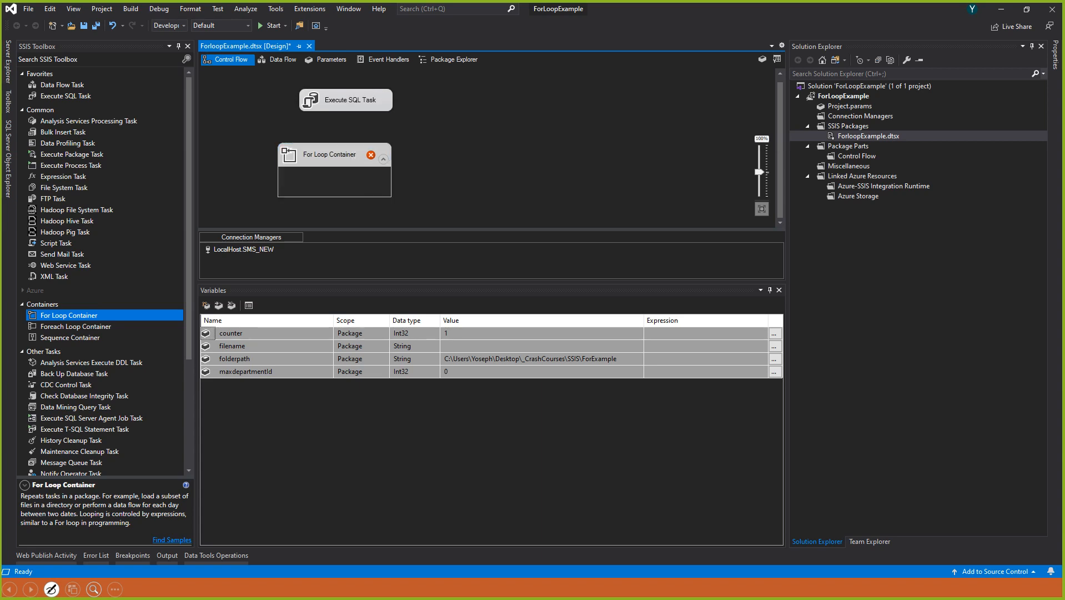
Connect the Execute SQL Task to the For Loop Container with a precedence constraint.
click(350, 101)
drag(351, 121, 330, 154)
click(350, 100)
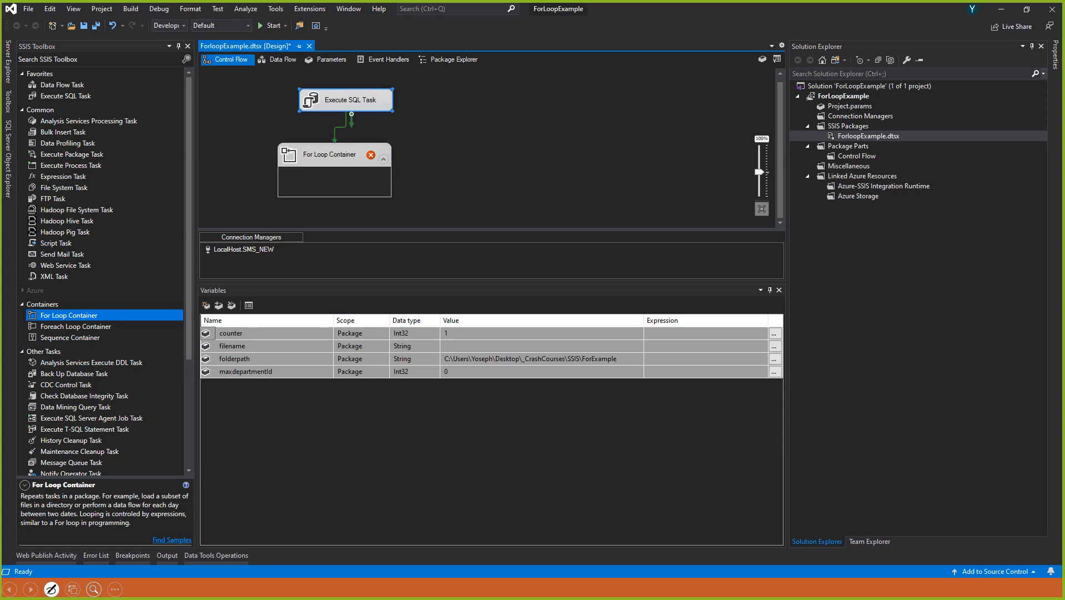